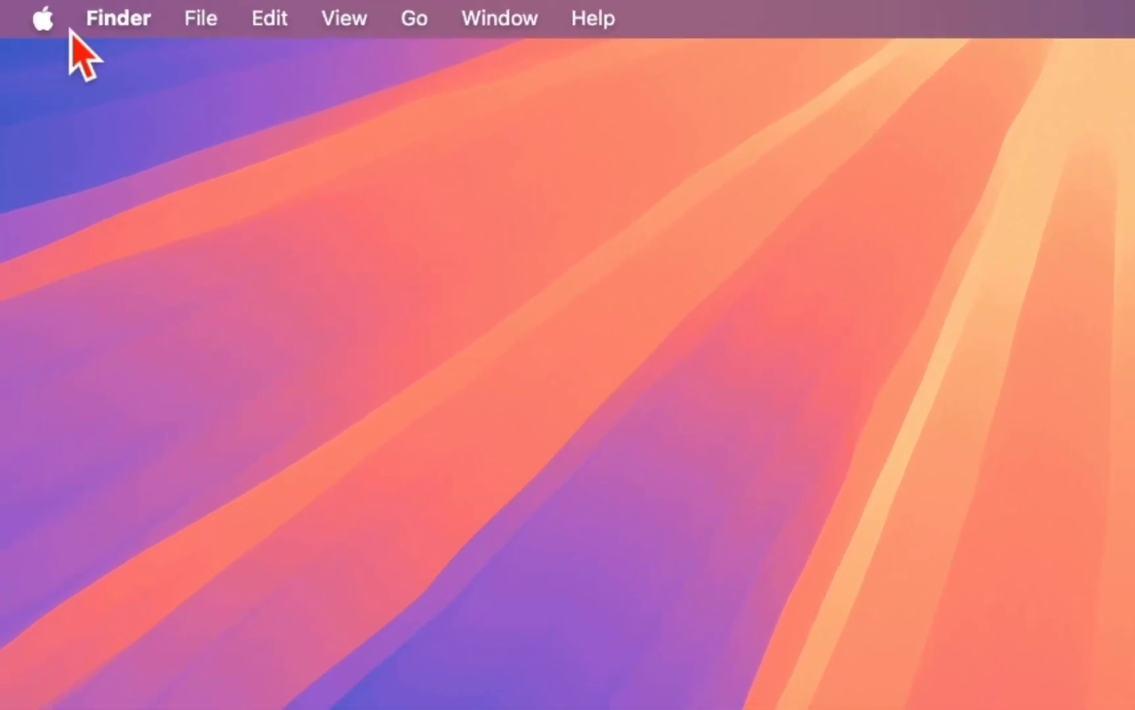
Open the Apple menu, then dismiss it without restarting, leaving the Finder desktop showing
{"action": "left_click", "coordinate": [46, 20]}
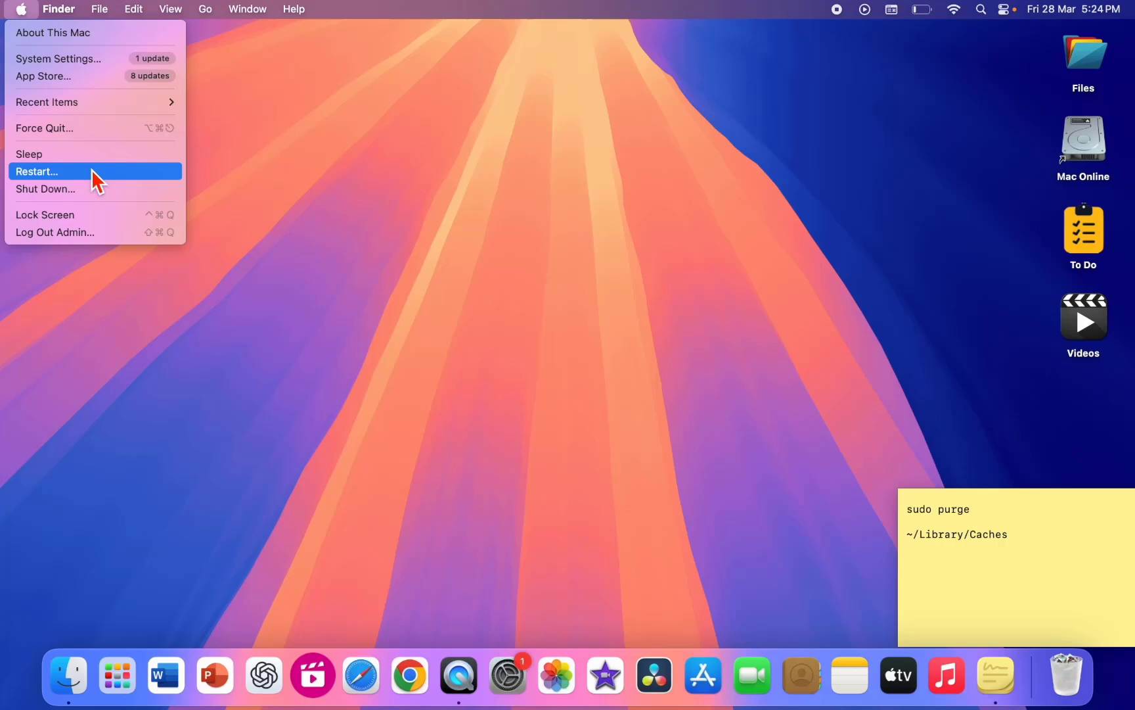
{"action": "left_click", "coordinate": [92, 171]}
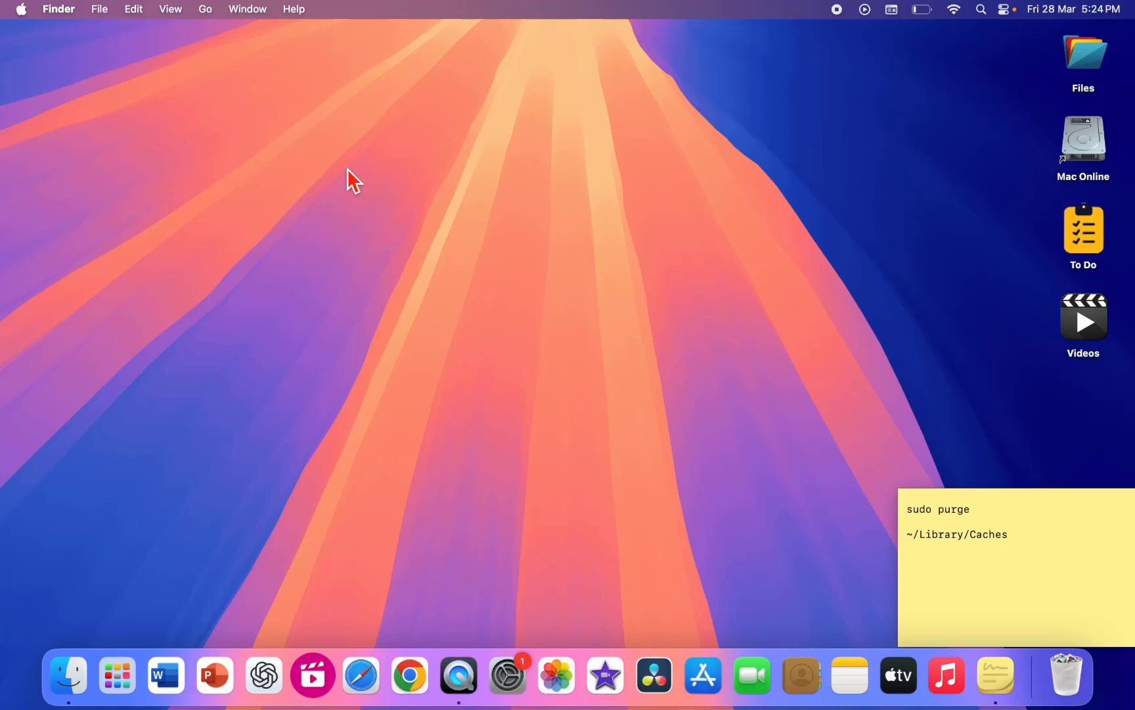
Launch Activity Monitor via Spotlight and check its memory: 8.00 GB physical, 2.25 GB cached files
{"action": "key", "text": "super+space"}
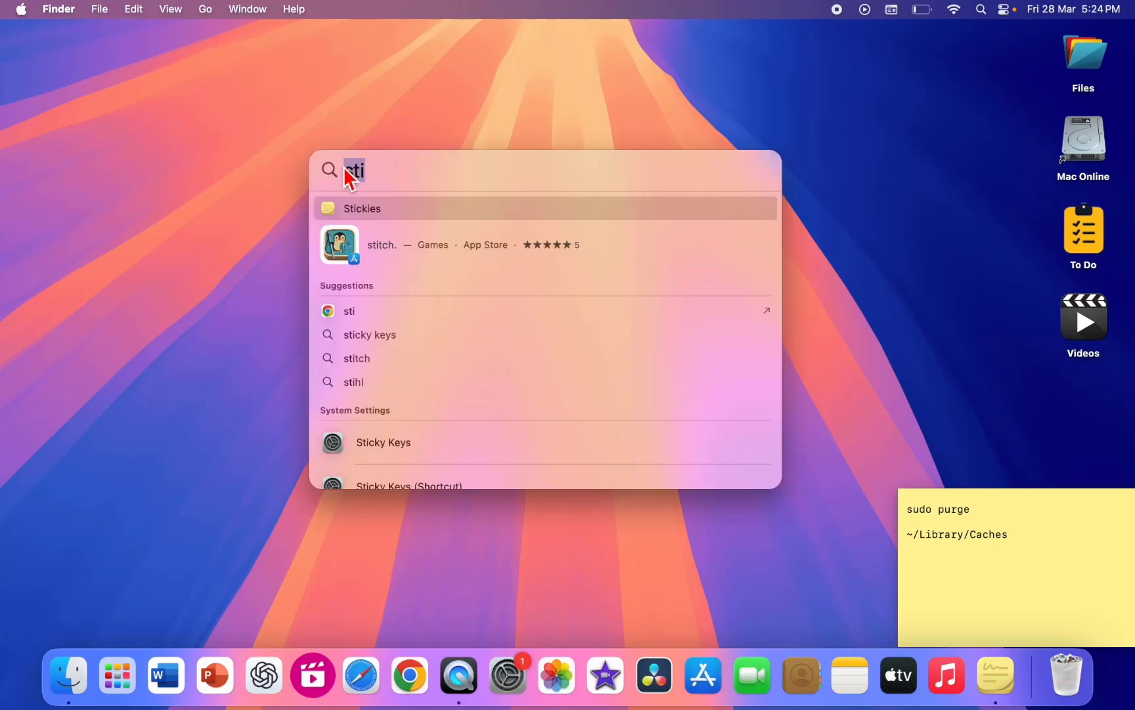
{"action": "type", "text": "activity Monitor"}
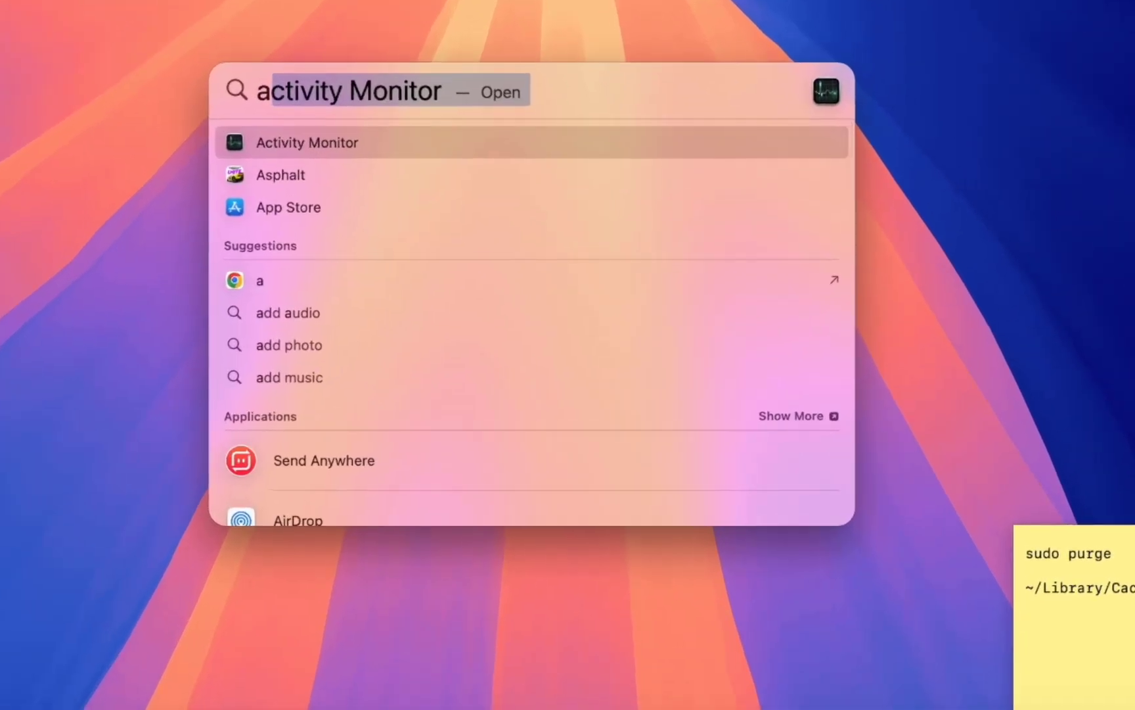
{"action": "left_click", "coordinate": [361, 154]}
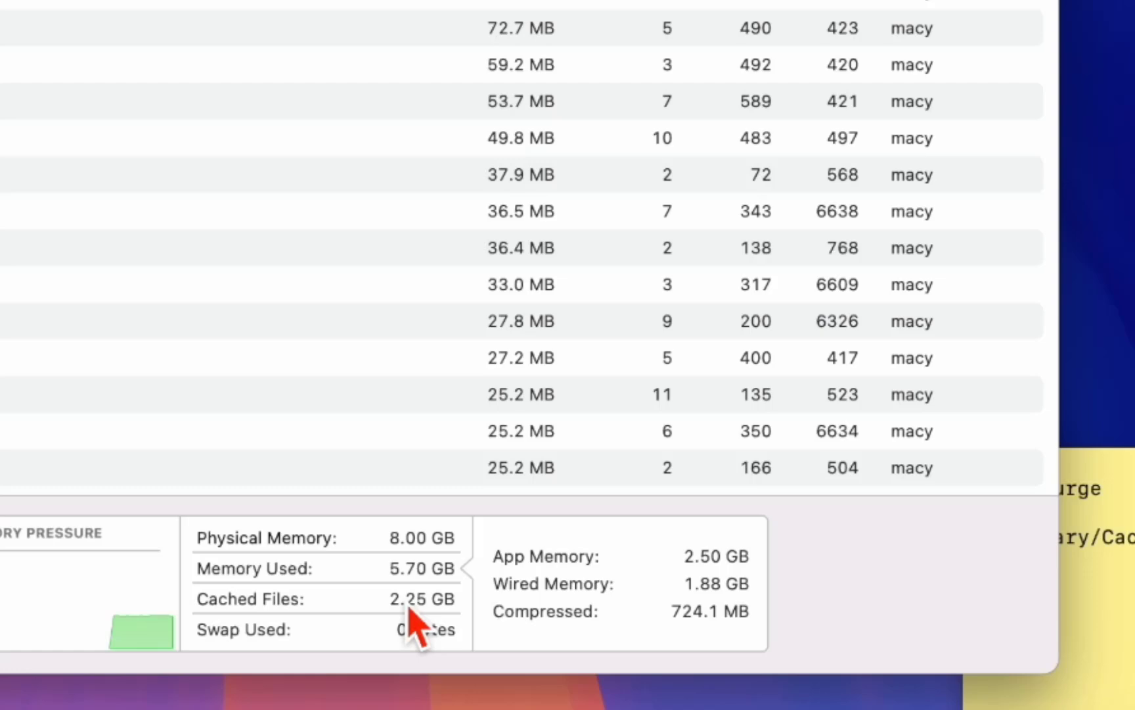
{"action": "mouse_move", "coordinate": [409, 609]}
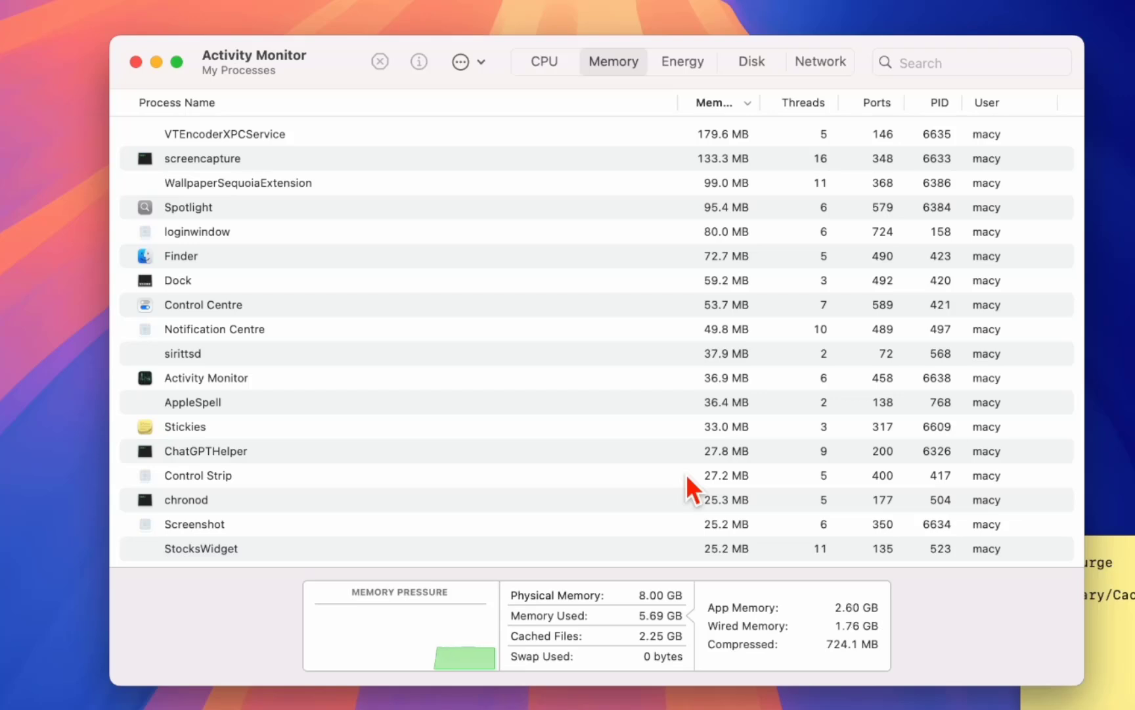
Launch Terminal through Spotlight search
{"action": "key", "text": "super+space"}
{"action": "type", "text": "ter"}
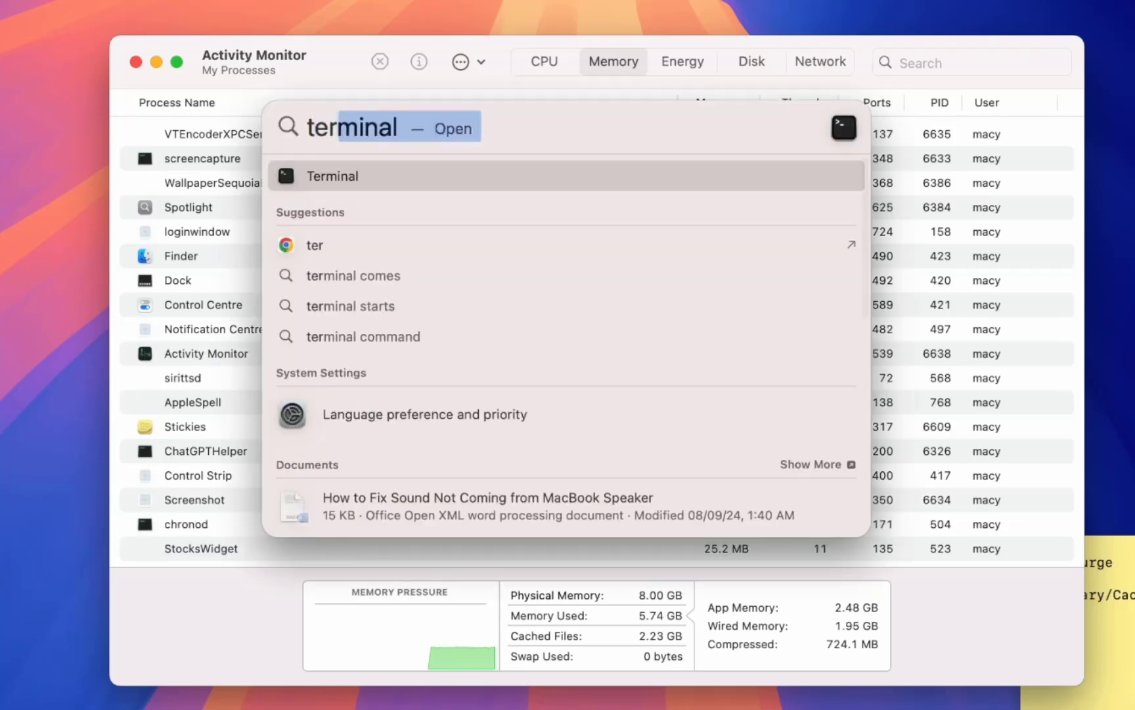
{"action": "left_click", "coordinate": [419, 176]}
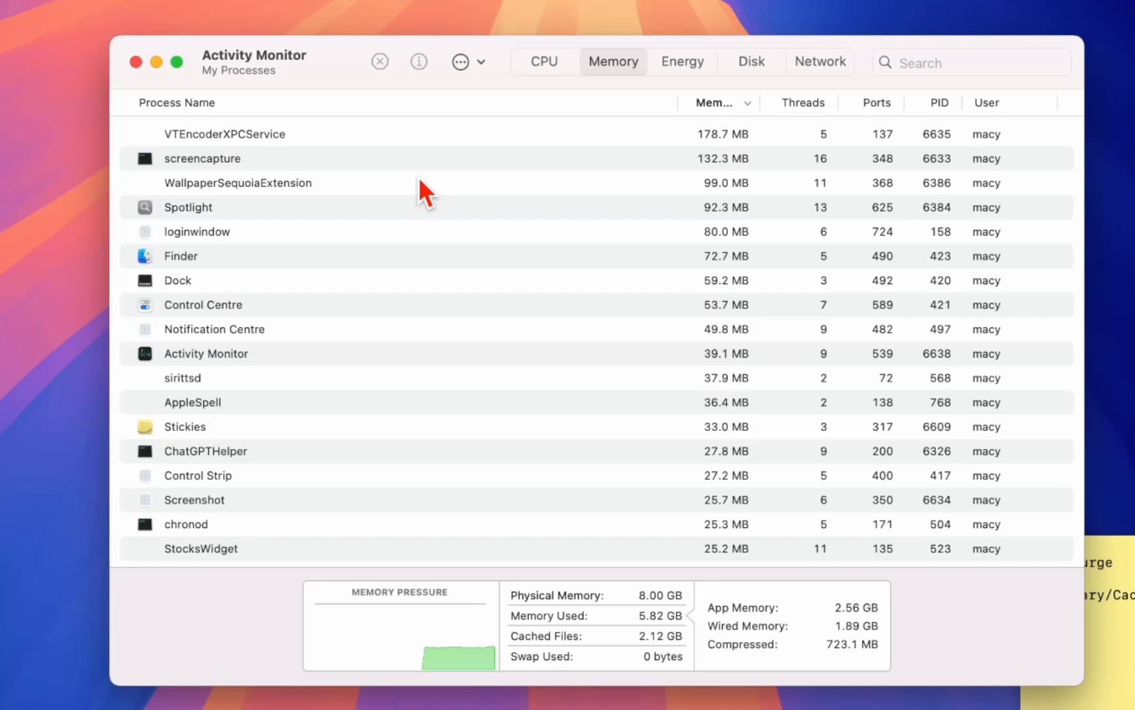
Copy 'sudo purge' from the sticky note and run it as administrator in Terminal
{"action": "left_click", "coordinate": [1123, 568]}
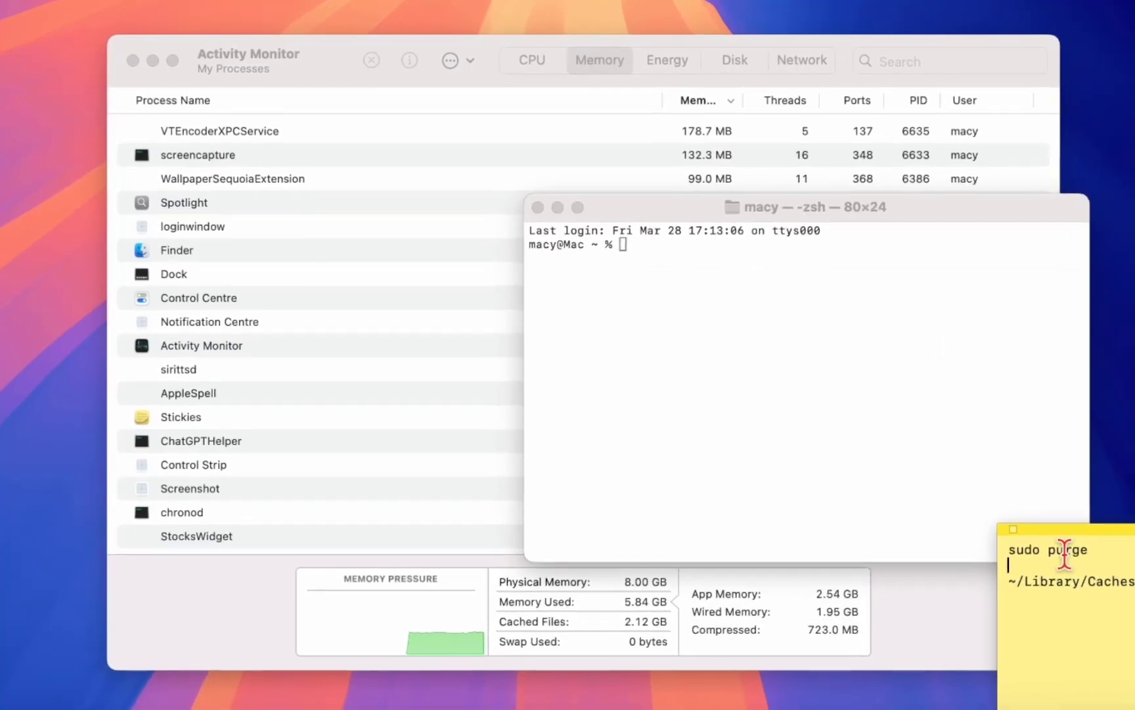
{"action": "left_click_drag", "start_coordinate": [1090, 546], "coordinate": [998, 544]}
{"action": "key", "text": "super+c"}
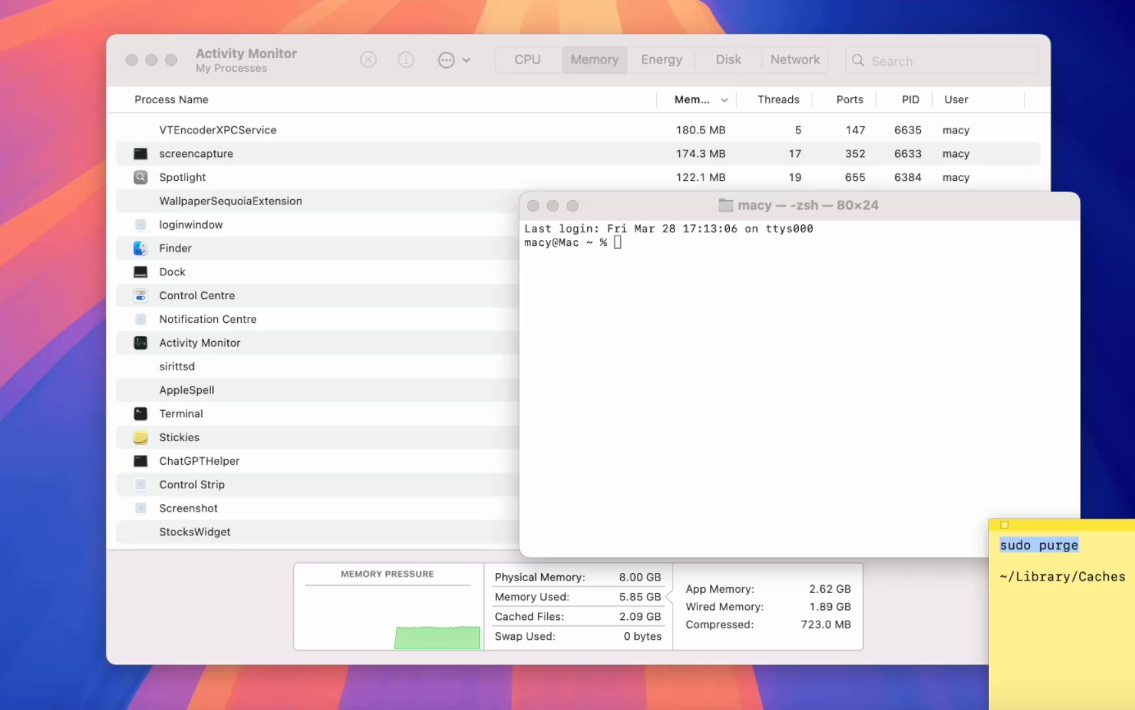
{"action": "left_click", "coordinate": [642, 257]}
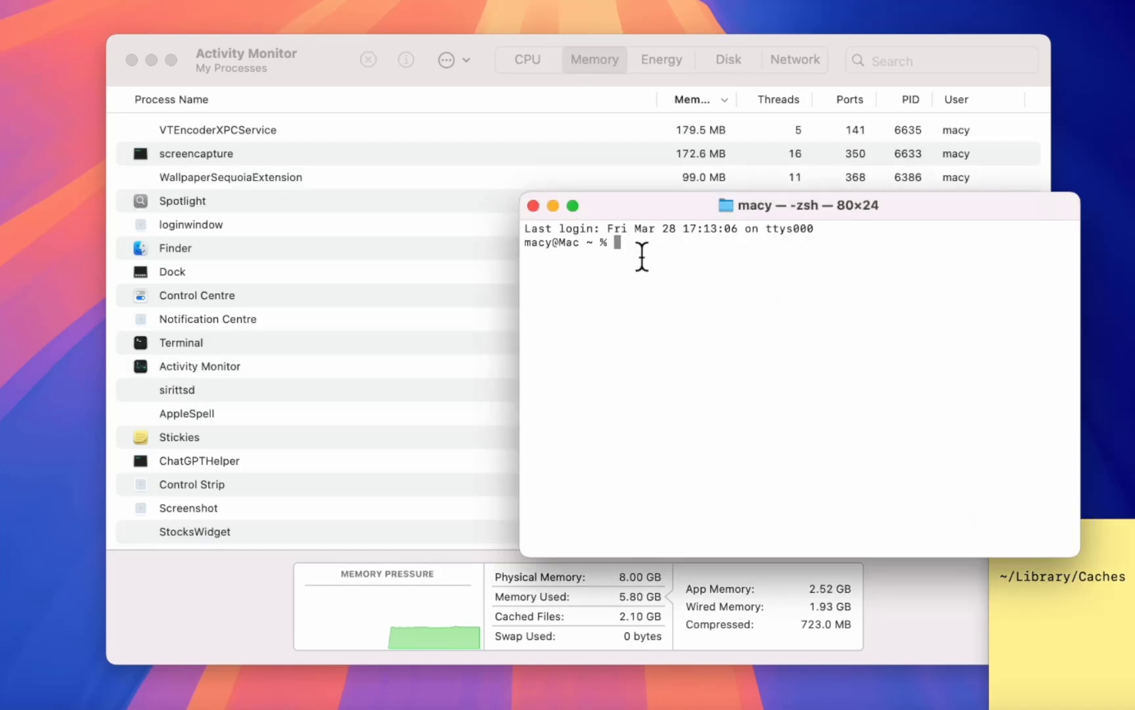
{"action": "key", "text": "super+v"}
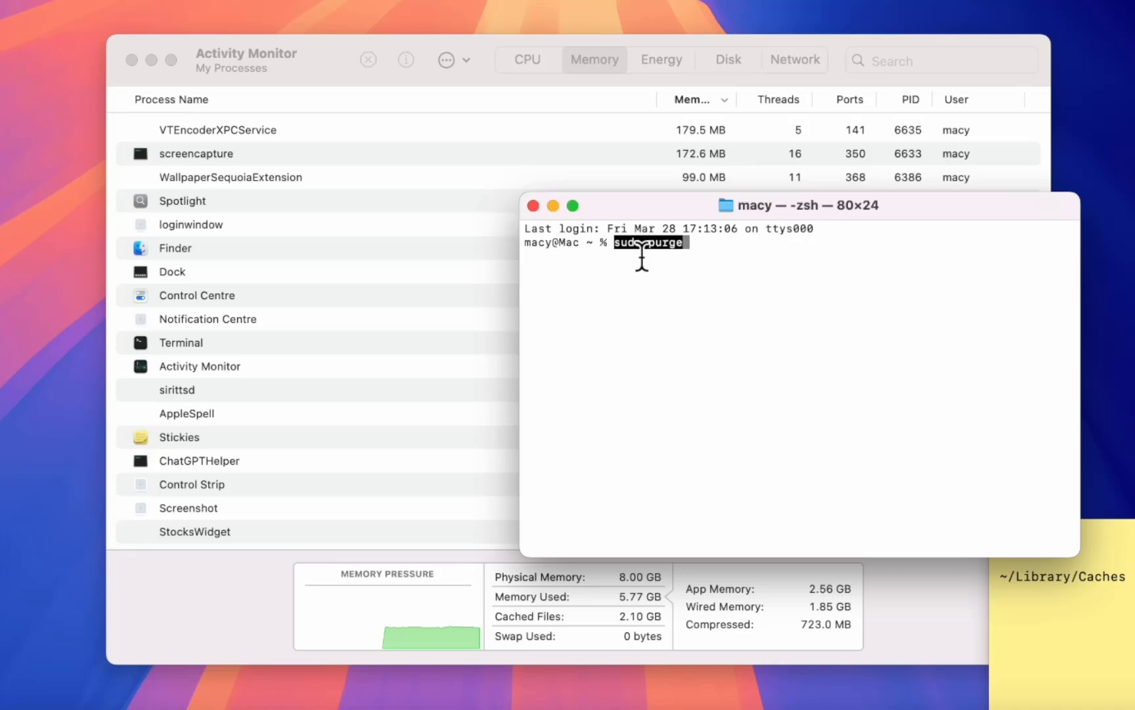
{"action": "key", "text": "Return"}
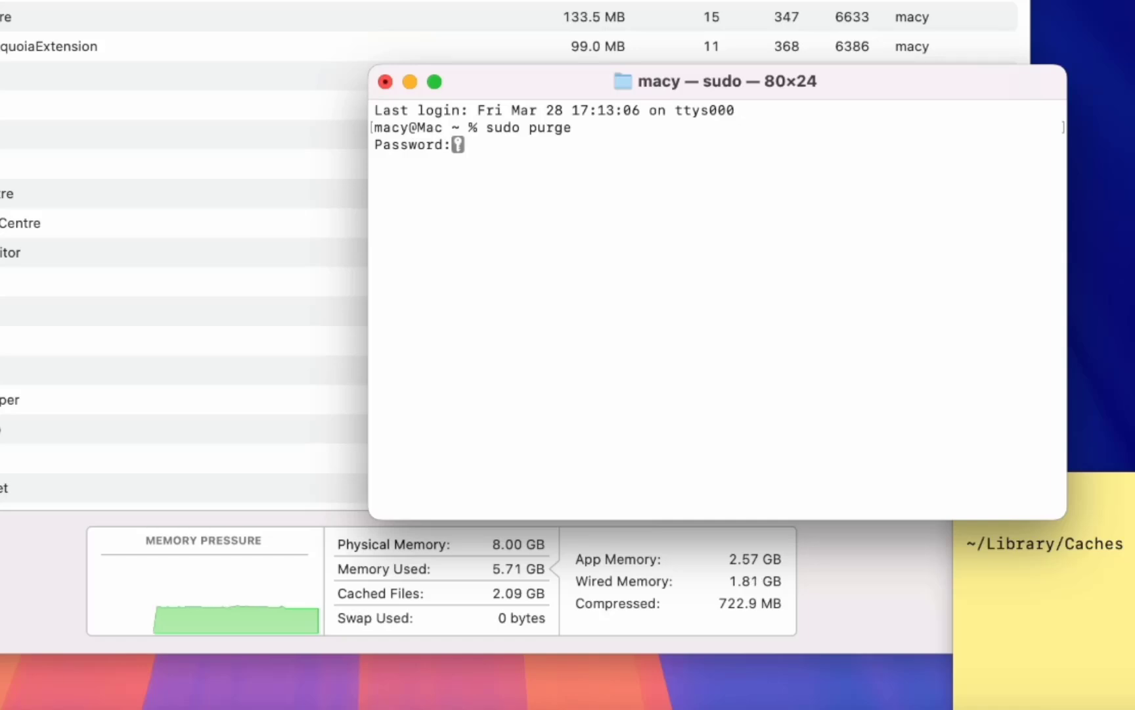
{"action": "key", "text": "Return"}
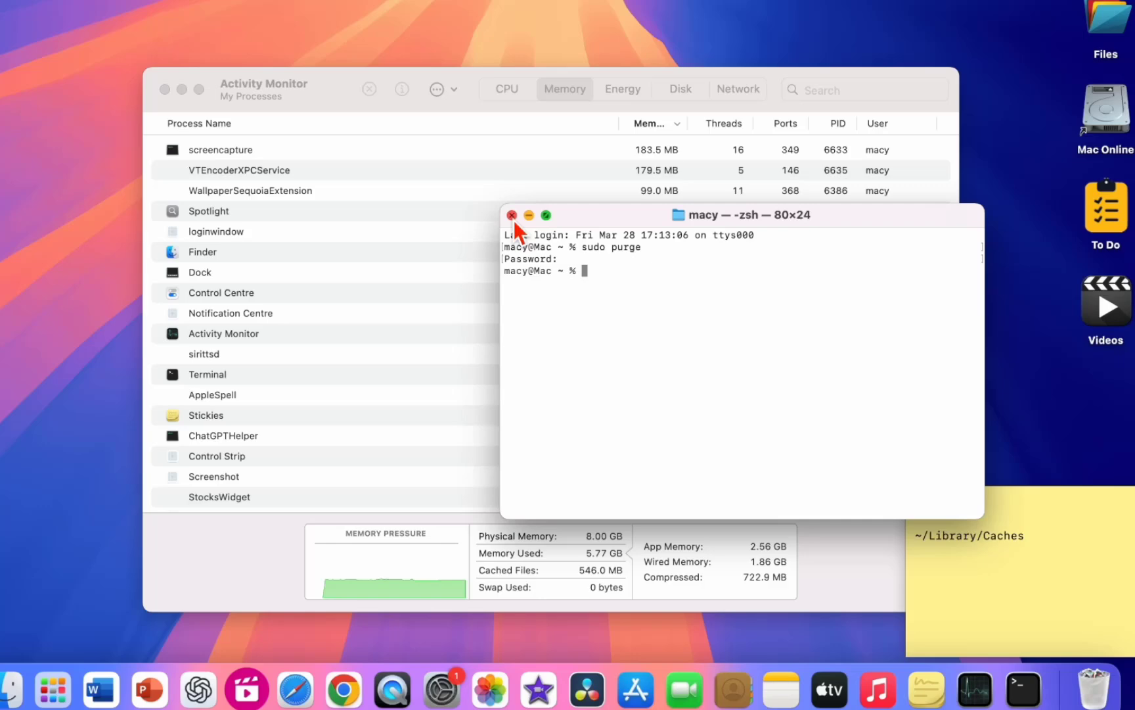
Close Terminal and return to Activity Monitor's Memory list, reviewing the Spotlight, Finder and Dock processes
{"action": "left_click", "coordinate": [385, 82]}
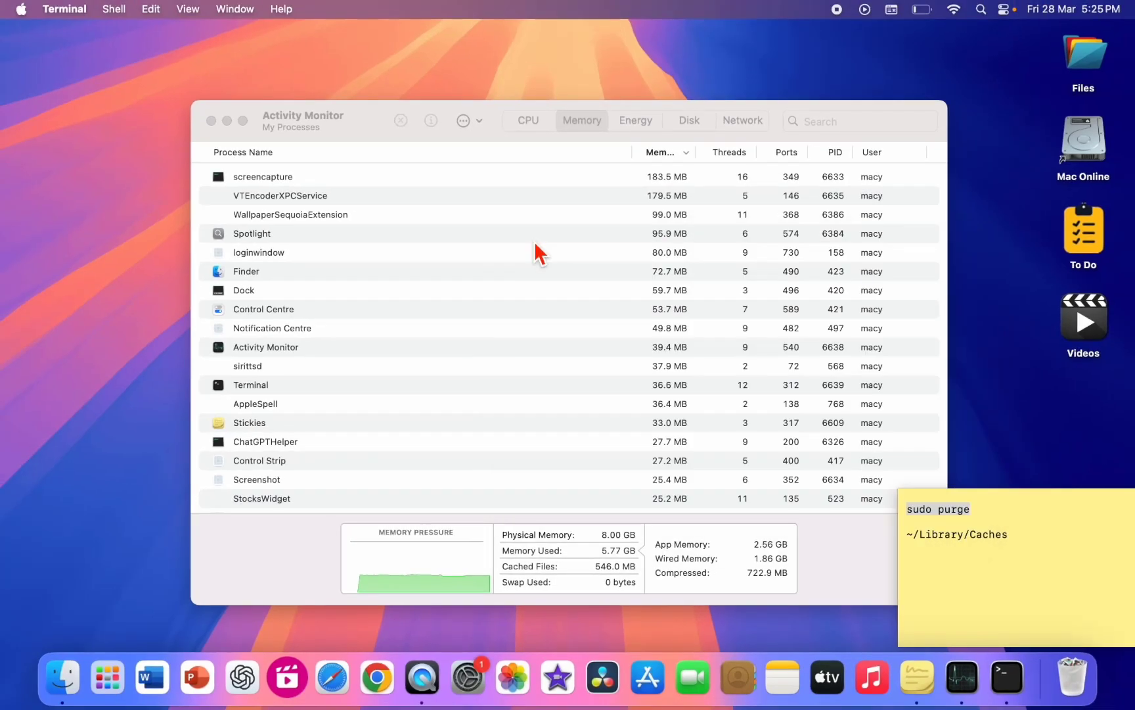
{"action": "left_click", "coordinate": [328, 209]}
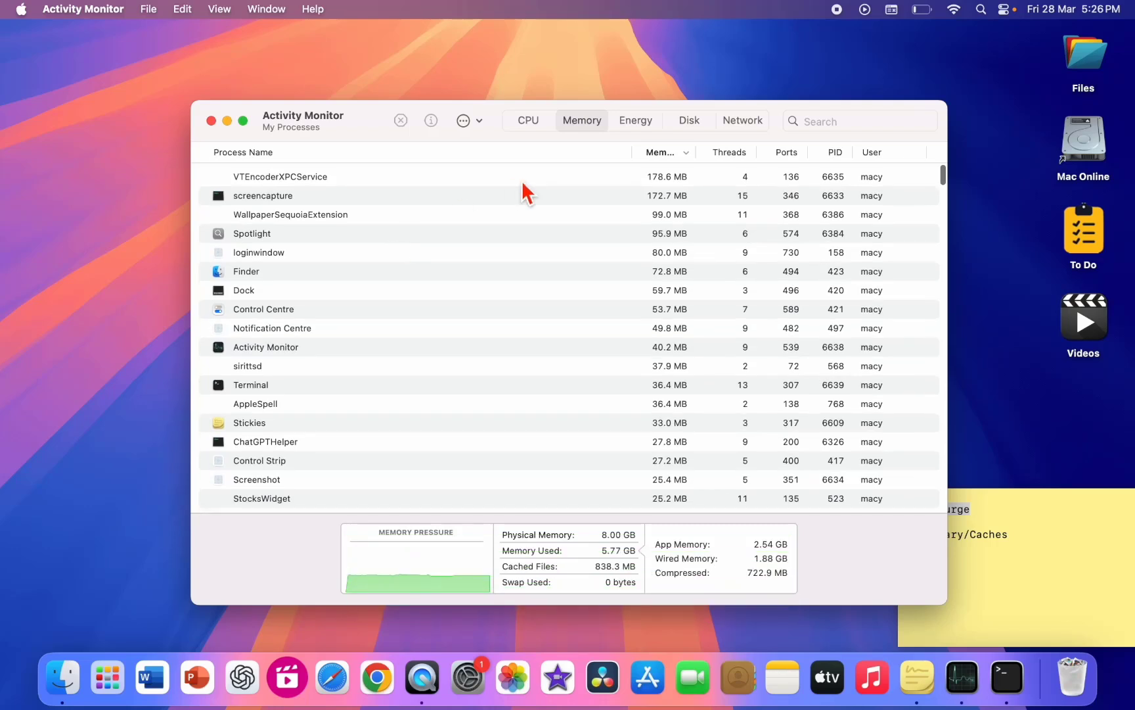
{"action": "left_click", "coordinate": [389, 234]}
{"action": "left_click", "coordinate": [365, 271]}
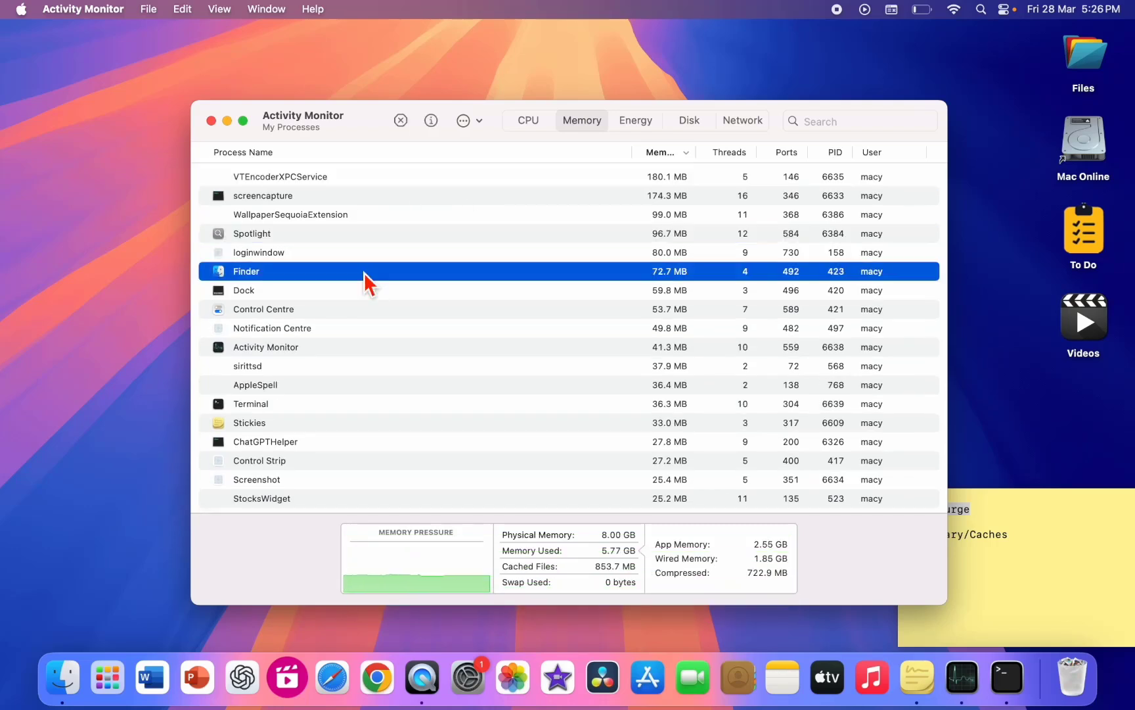
{"action": "left_click", "coordinate": [347, 293]}
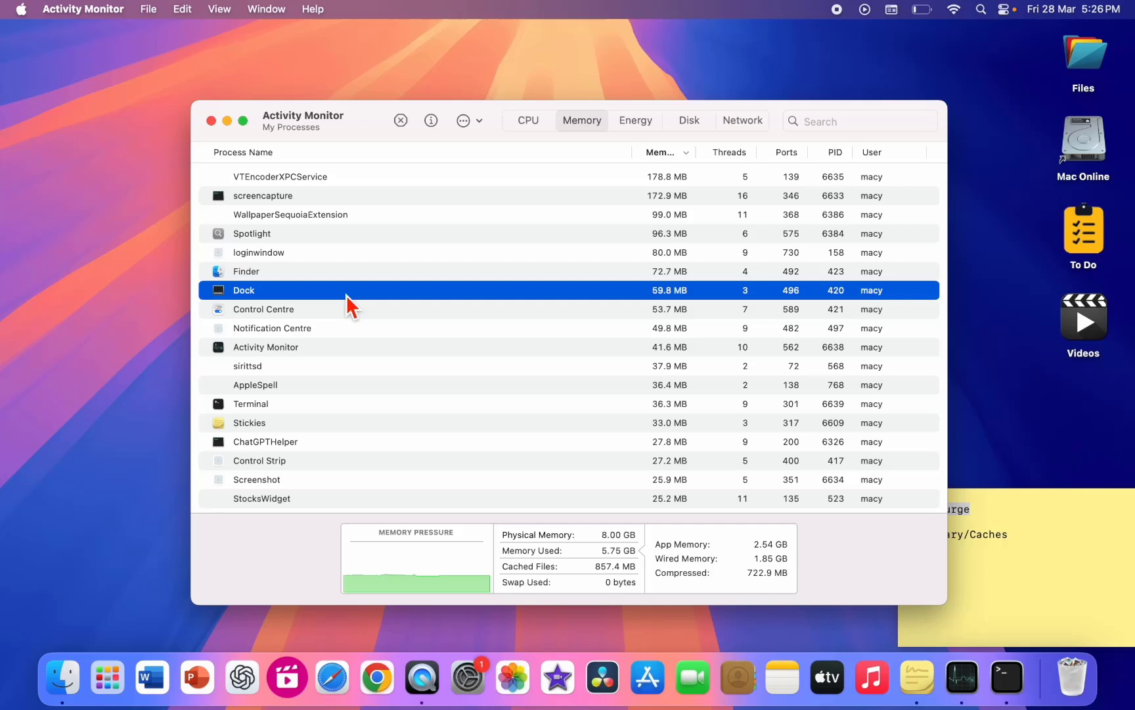
{"action": "scroll", "coordinate": [350, 341], "scroll_direction": "down", "scroll_amount": 5}
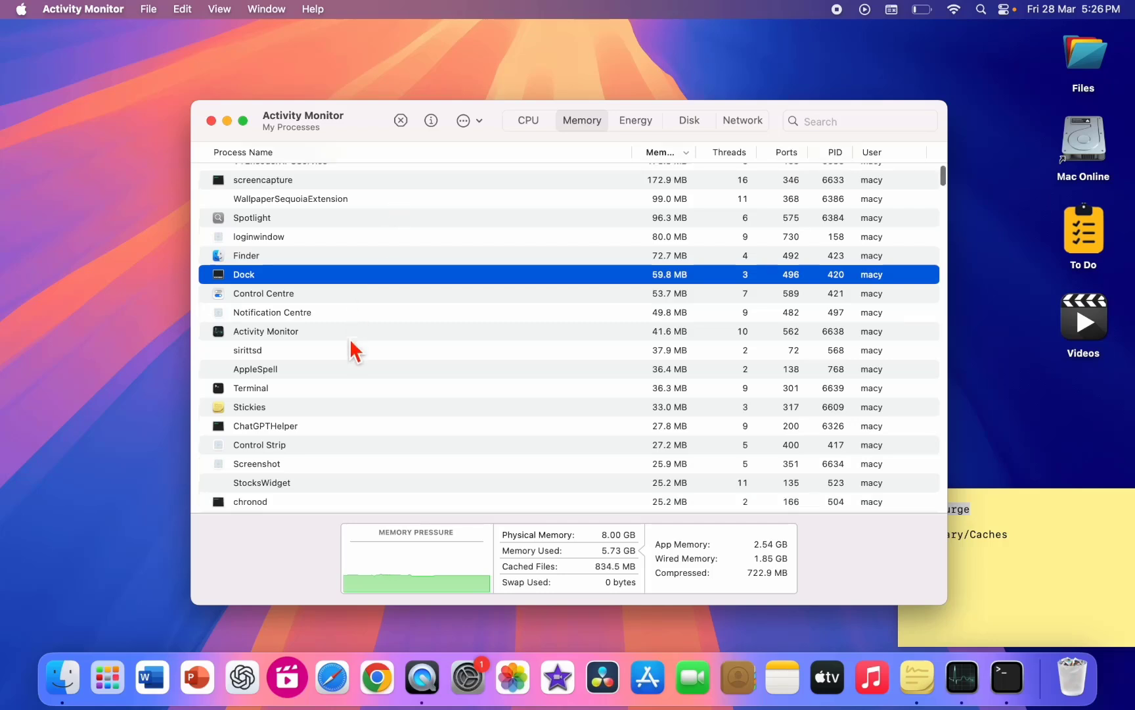
Select ChatGPTHelper in Activity Monitor, stop it and confirm Quit
{"action": "left_click", "coordinate": [303, 334]}
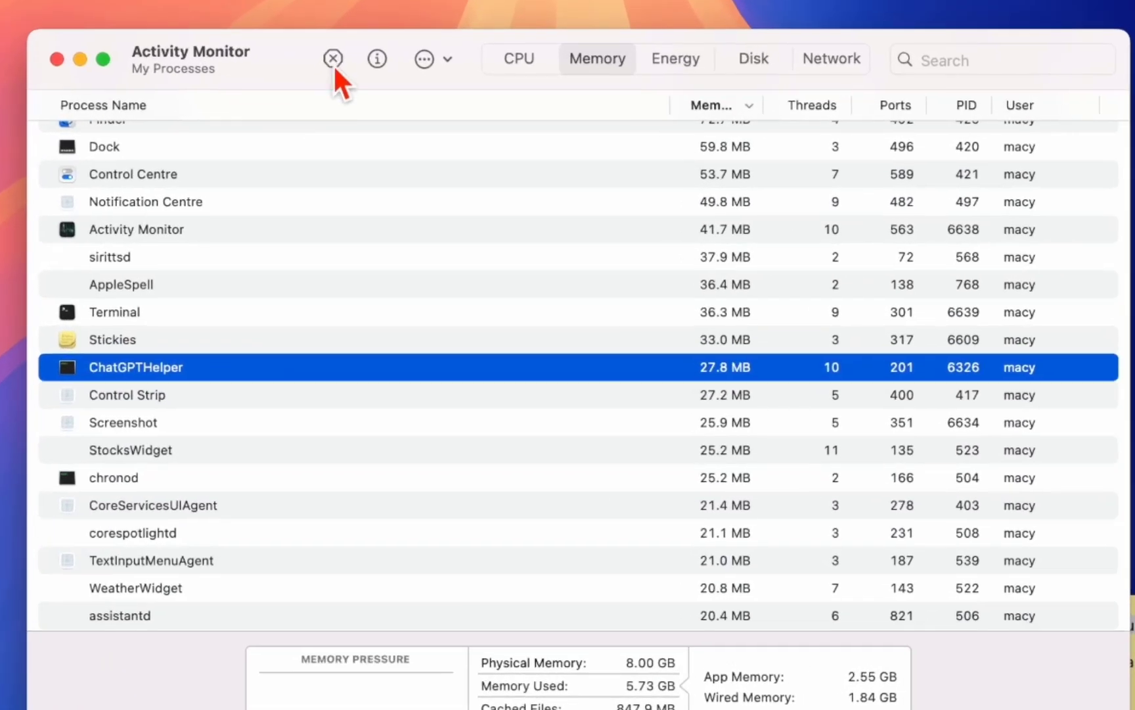
{"action": "left_click", "coordinate": [400, 119]}
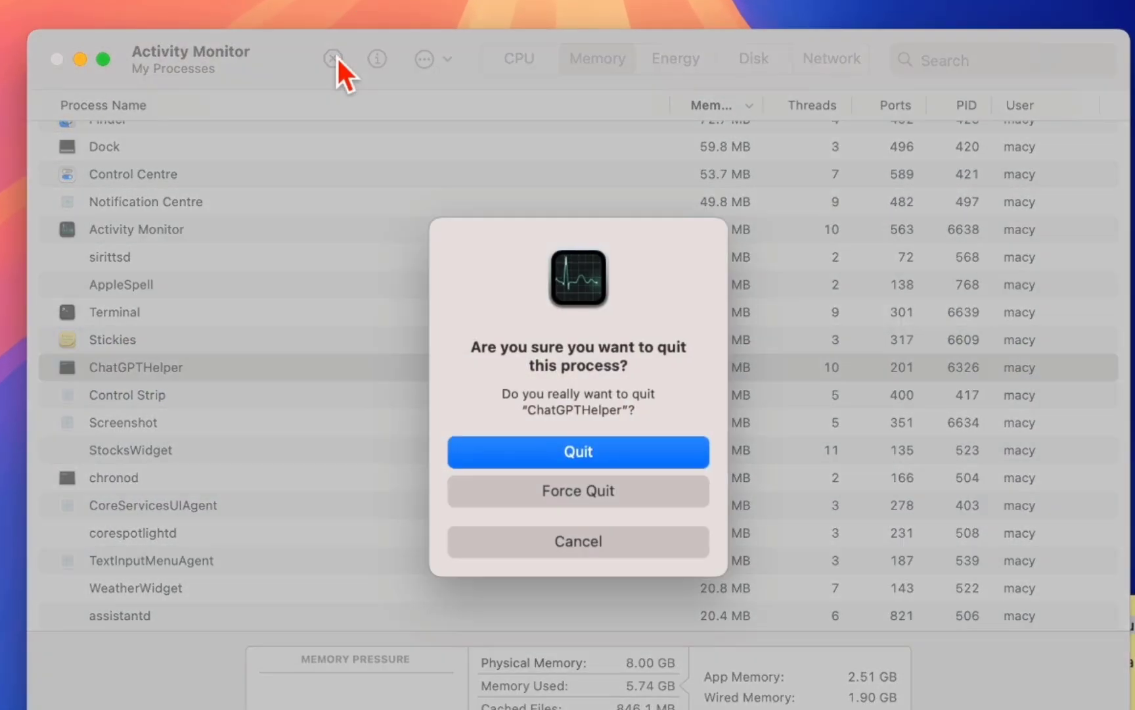
{"action": "left_click", "coordinate": [508, 450]}
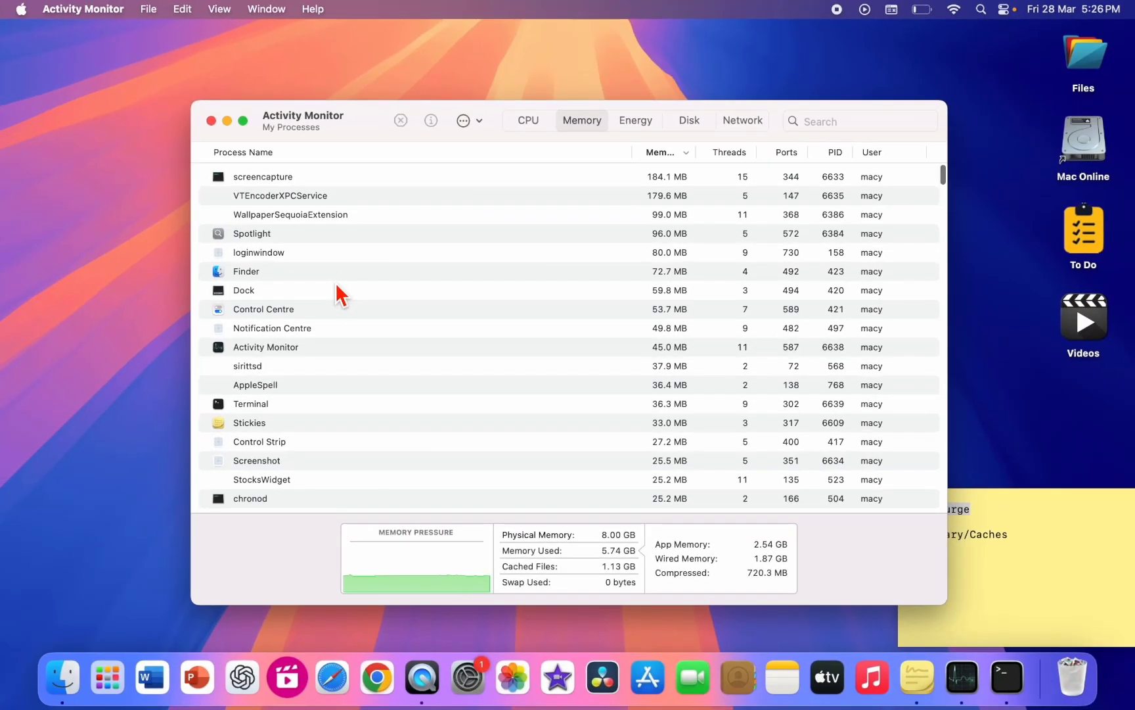
{"action": "scroll", "coordinate": [338, 294], "scroll_direction": "down", "scroll_amount": 3}
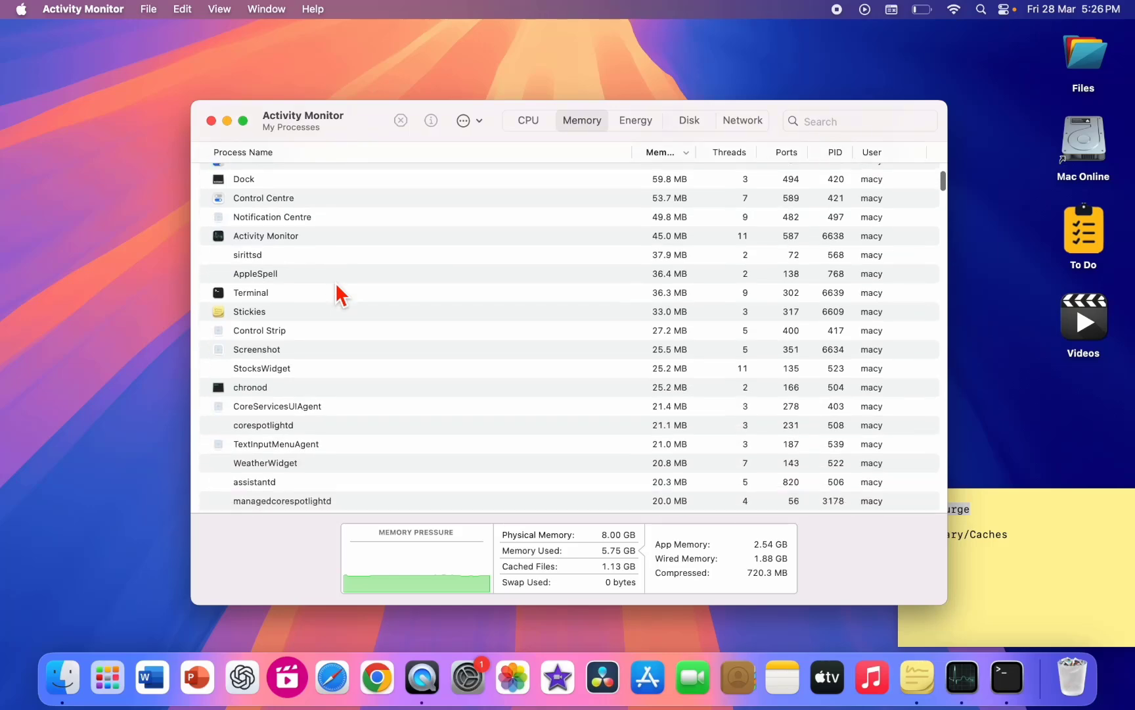
{"action": "scroll", "coordinate": [338, 294], "scroll_direction": "up", "scroll_amount": 4}
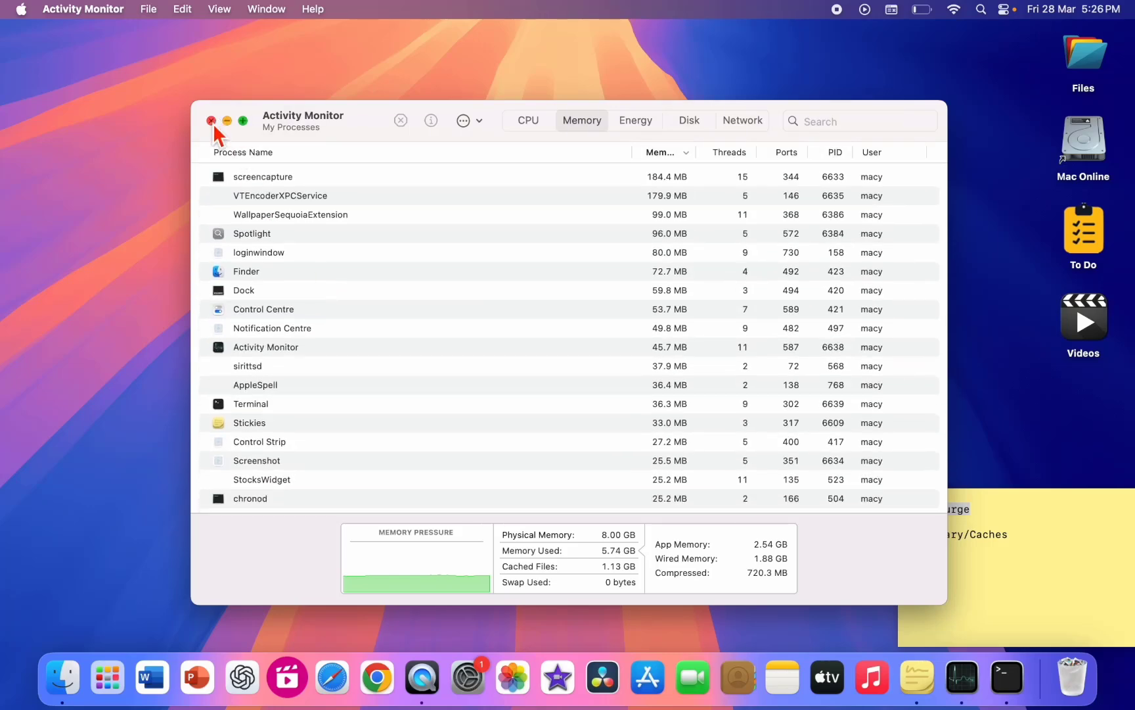
Close Activity Monitor, open Finder's Go to Folder prompt, and copy ~/Library/Caches from the sticky note
{"action": "left_click", "coordinate": [212, 122]}
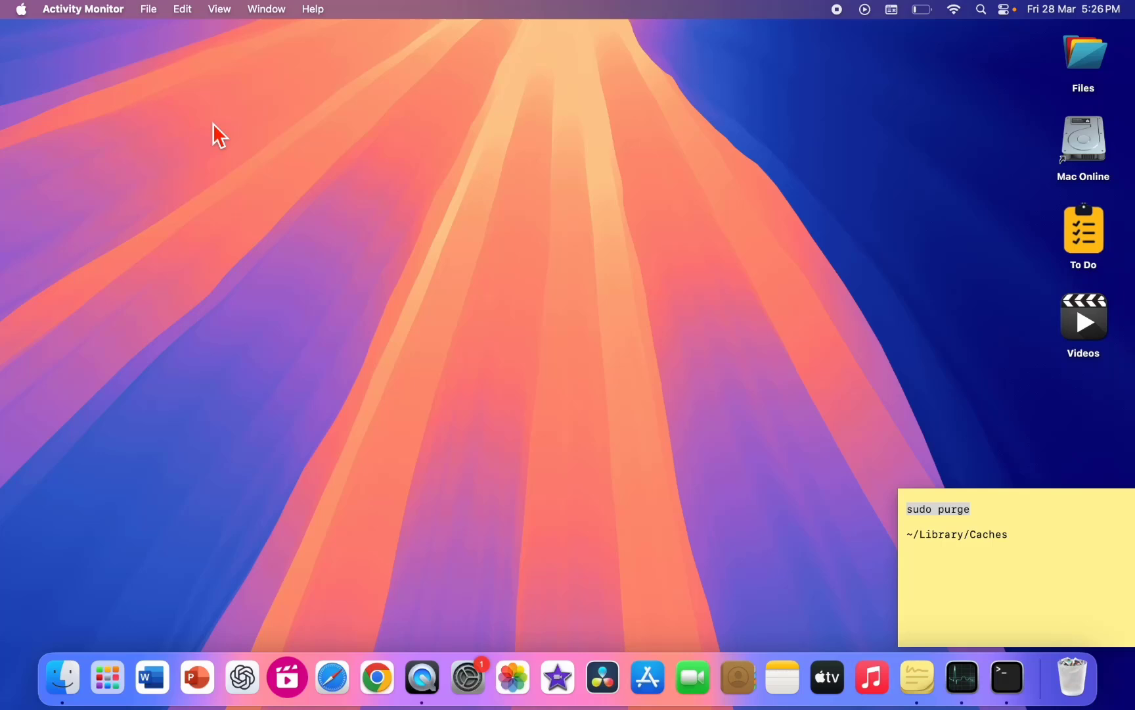
{"action": "left_click", "coordinate": [180, 245]}
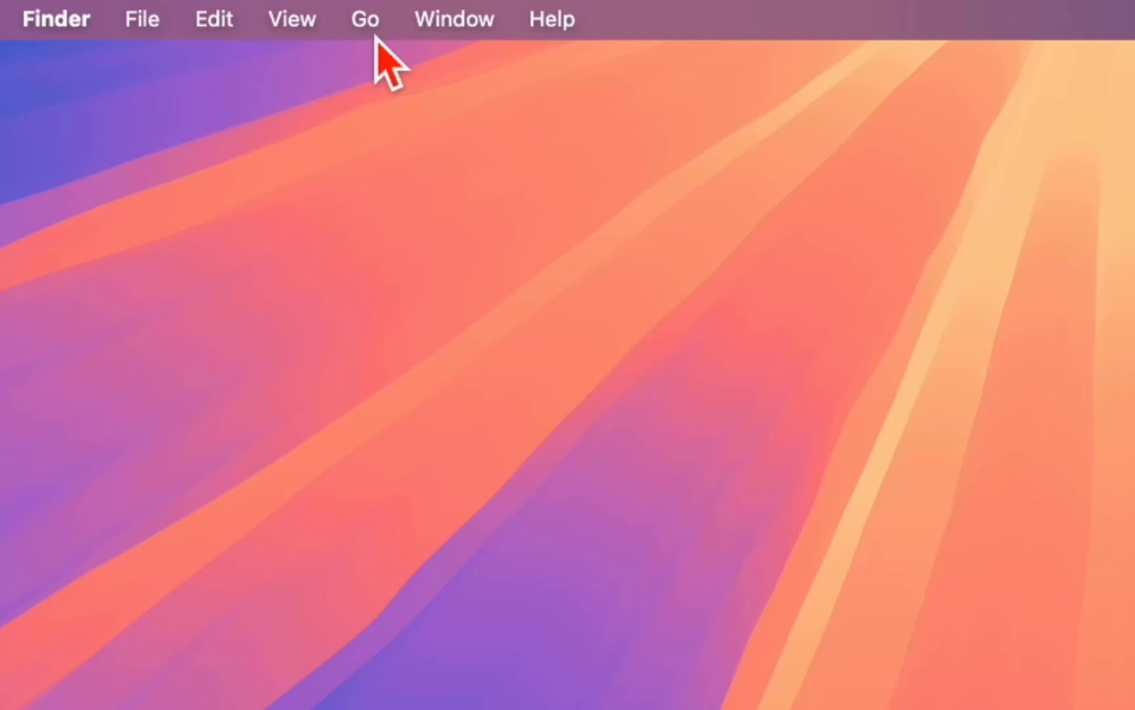
{"action": "left_click", "coordinate": [209, 14]}
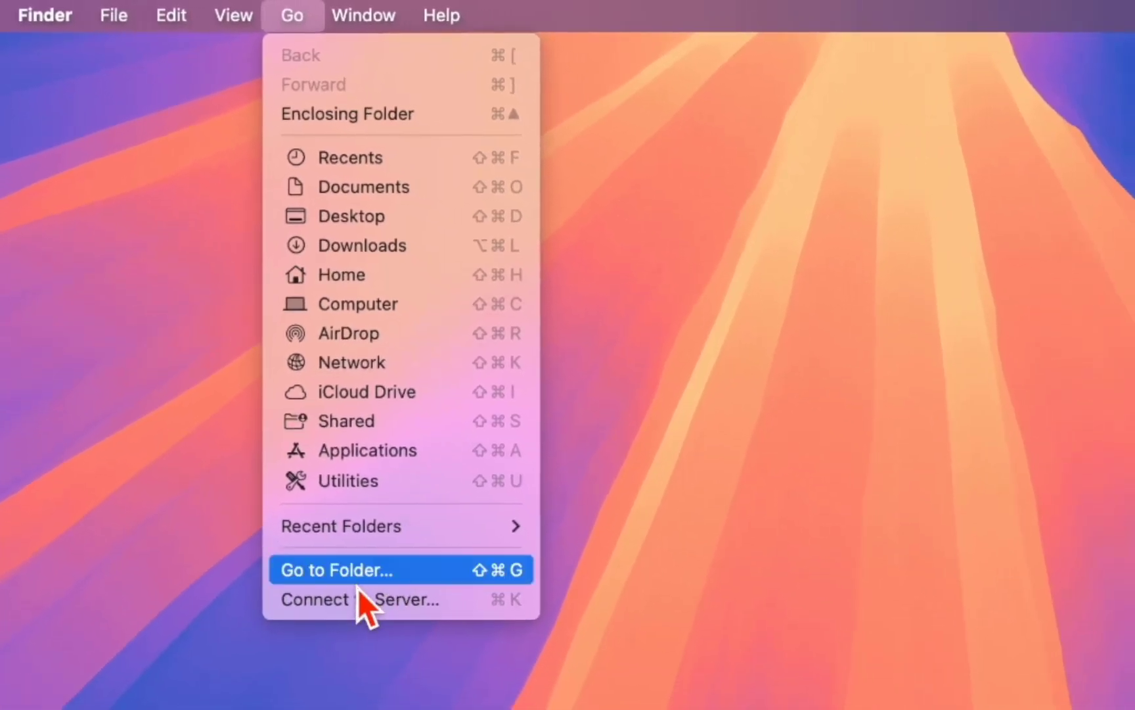
{"action": "left_click", "coordinate": [362, 582]}
{"action": "key", "text": "super+c"}
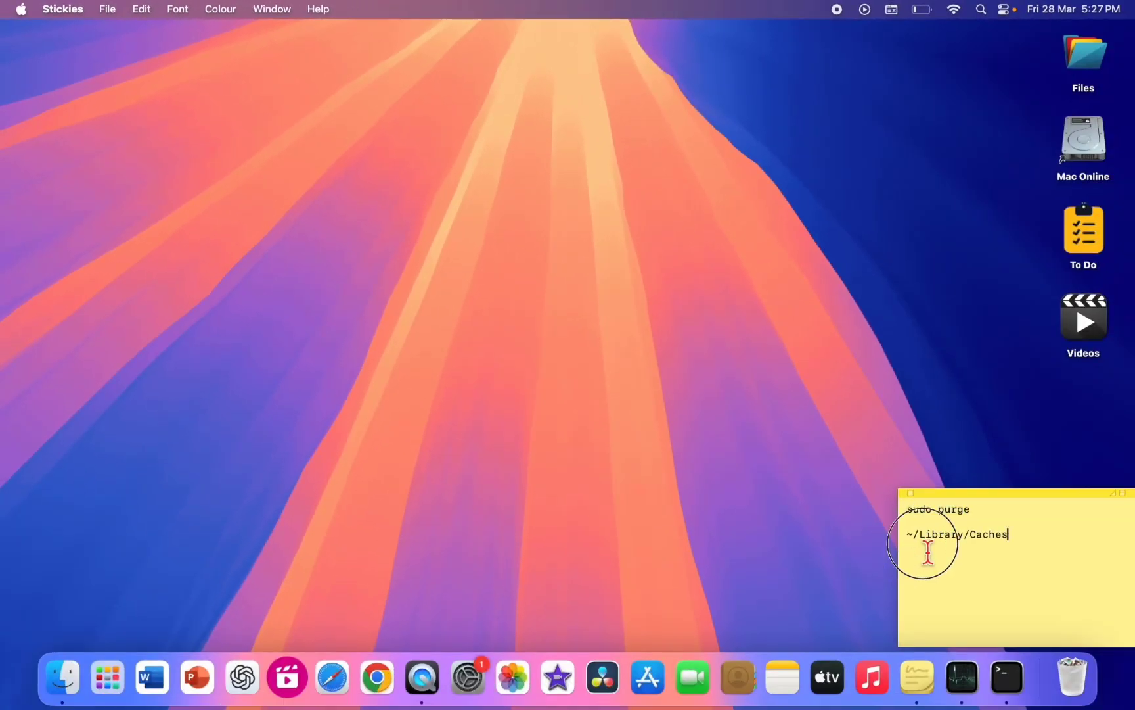
{"action": "left_click_drag", "start_coordinate": [927, 551], "coordinate": [964, 549]}
{"action": "key", "text": "shift+Left"}
{"action": "key", "text": "shift+Left"}
{"action": "key", "text": "shift+Left"}
{"action": "key", "text": "shift+Left"}
{"action": "key", "text": "shift+Left"}
{"action": "key", "text": "shift+Left"}
{"action": "key", "text": "shift+Left"}
{"action": "key", "text": "shift+Left"}
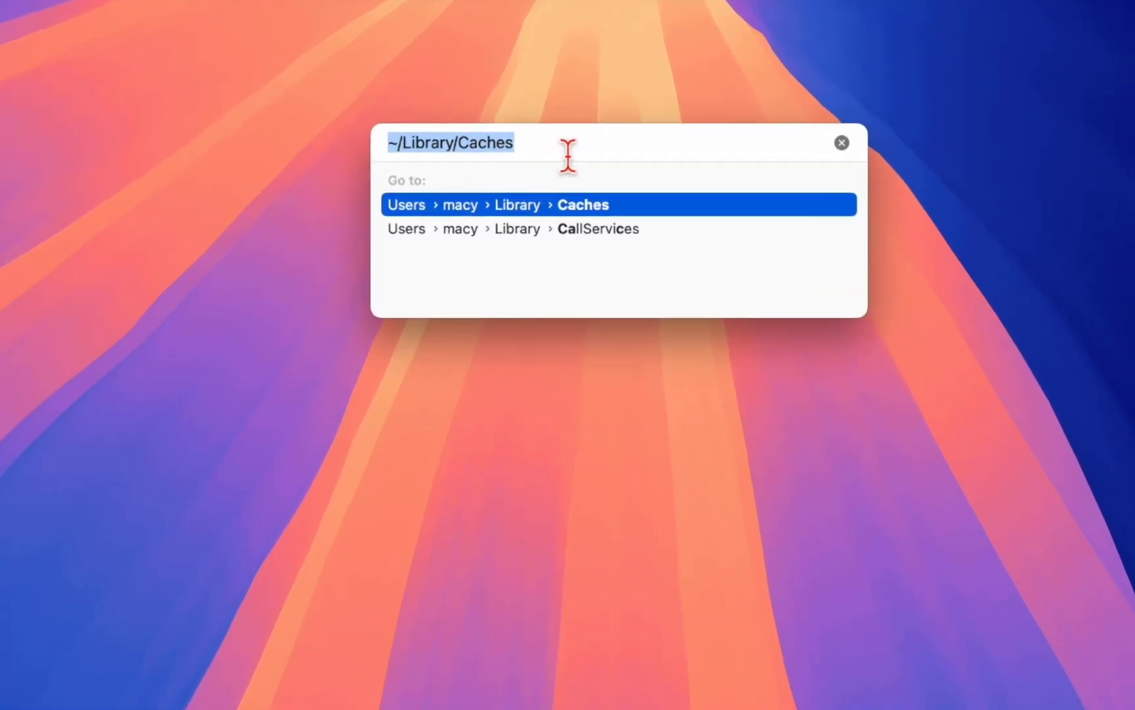
Paste ~/Library/Caches to open it, select all 126 items (1.24 GB) and move them to the Bin
{"action": "key", "text": "super+v"}
{"action": "key", "text": "Return"}
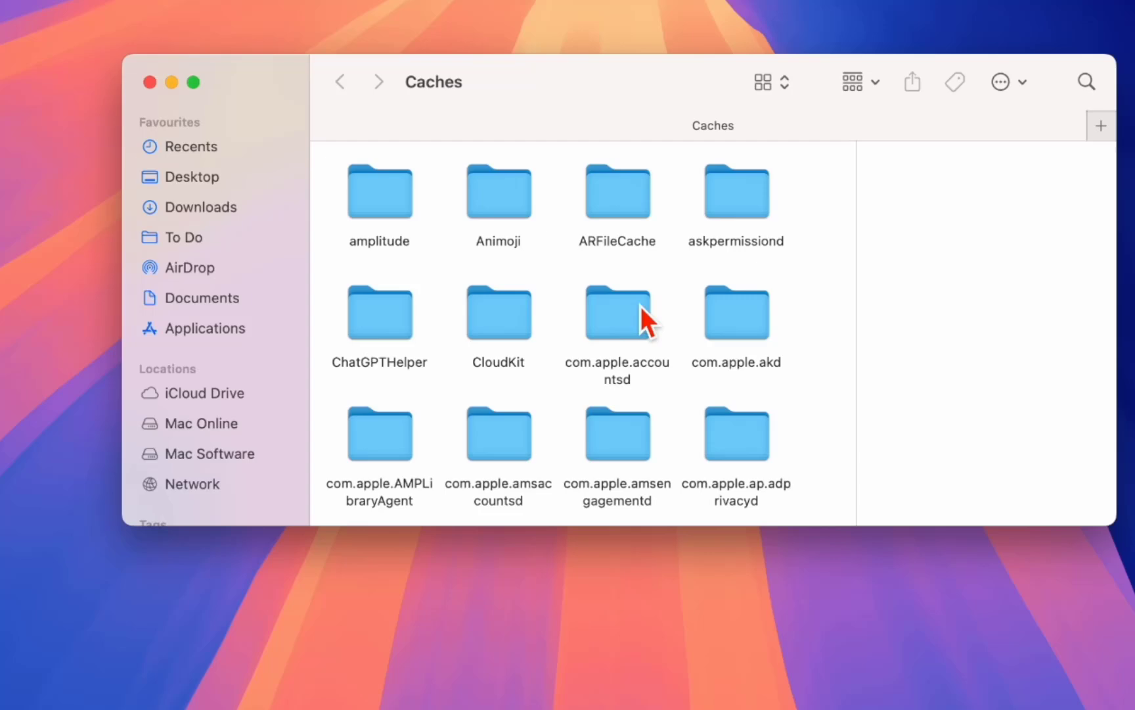
{"action": "scroll", "coordinate": [640, 306], "scroll_direction": "down", "scroll_amount": 10}
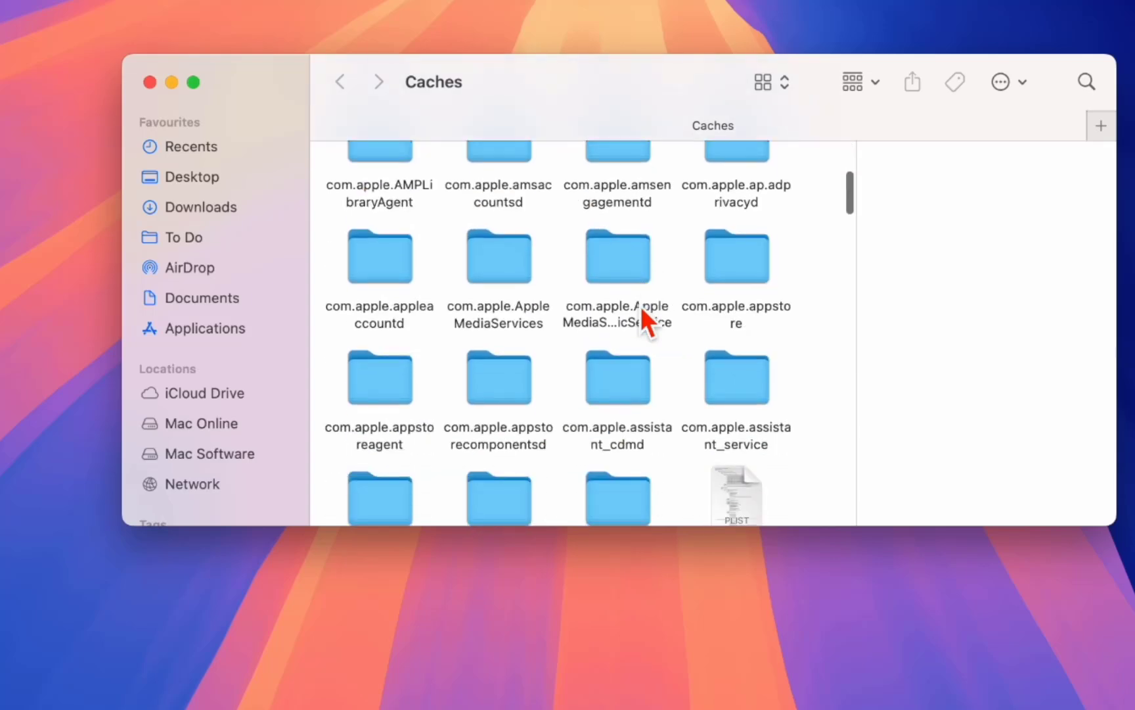
{"action": "scroll", "coordinate": [641, 307], "scroll_direction": "down", "scroll_amount": 15}
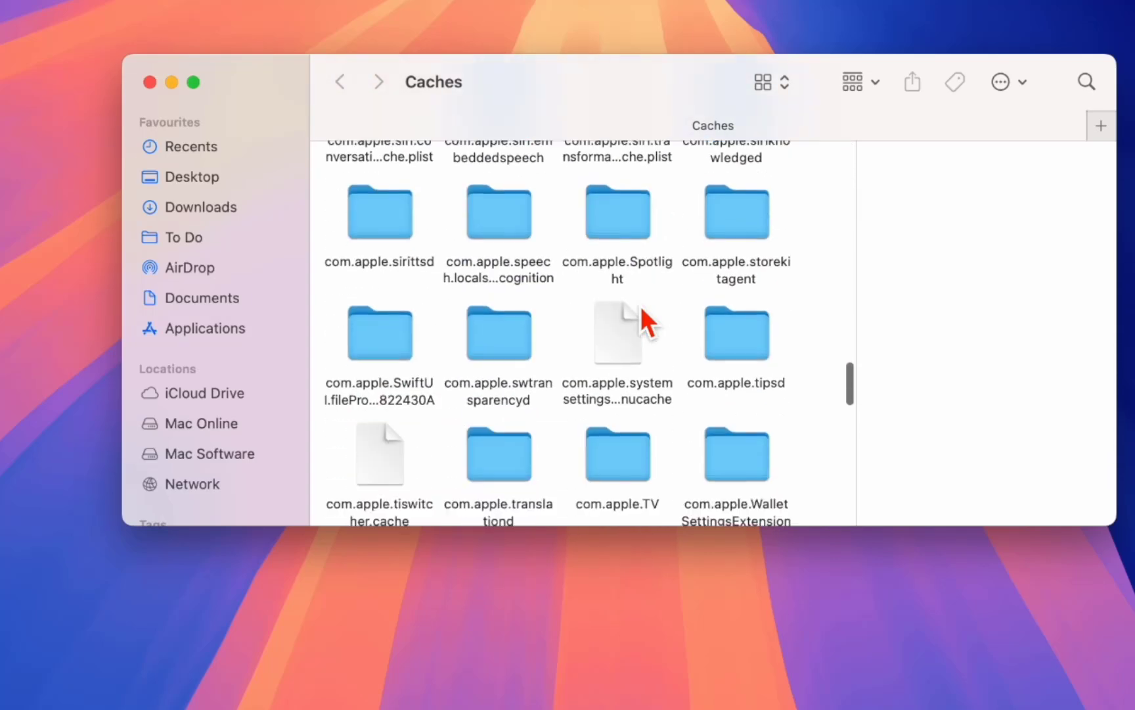
{"action": "key", "text": "super+a"}
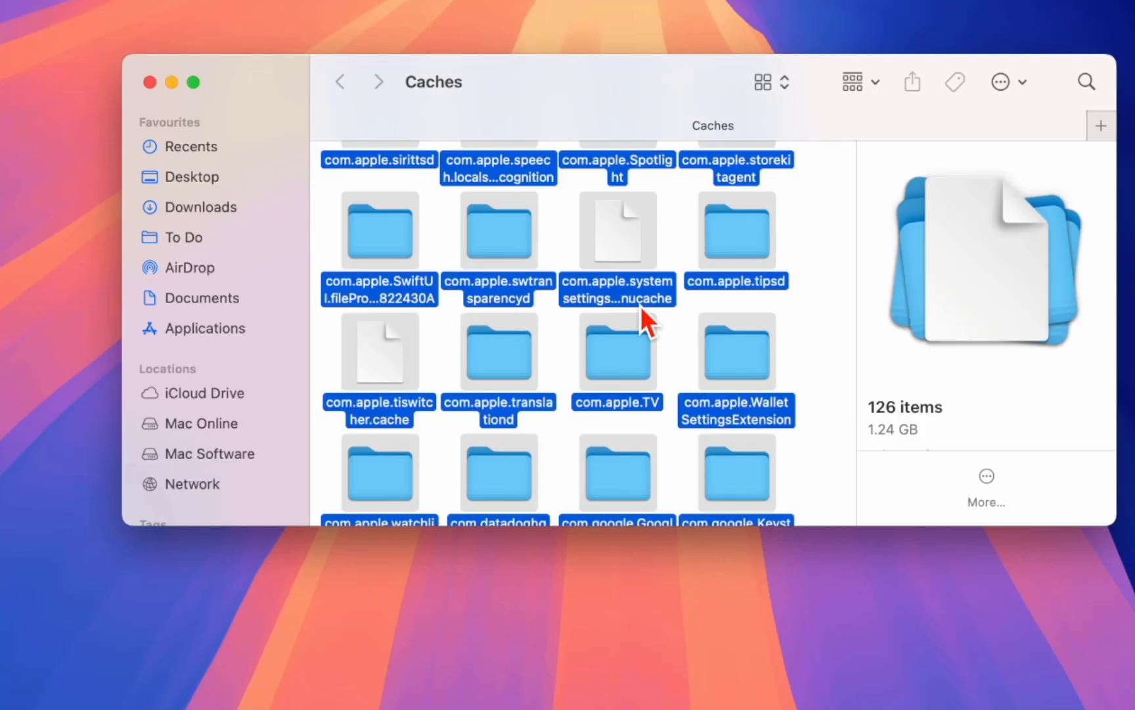
{"action": "right_click", "coordinate": [738, 218]}
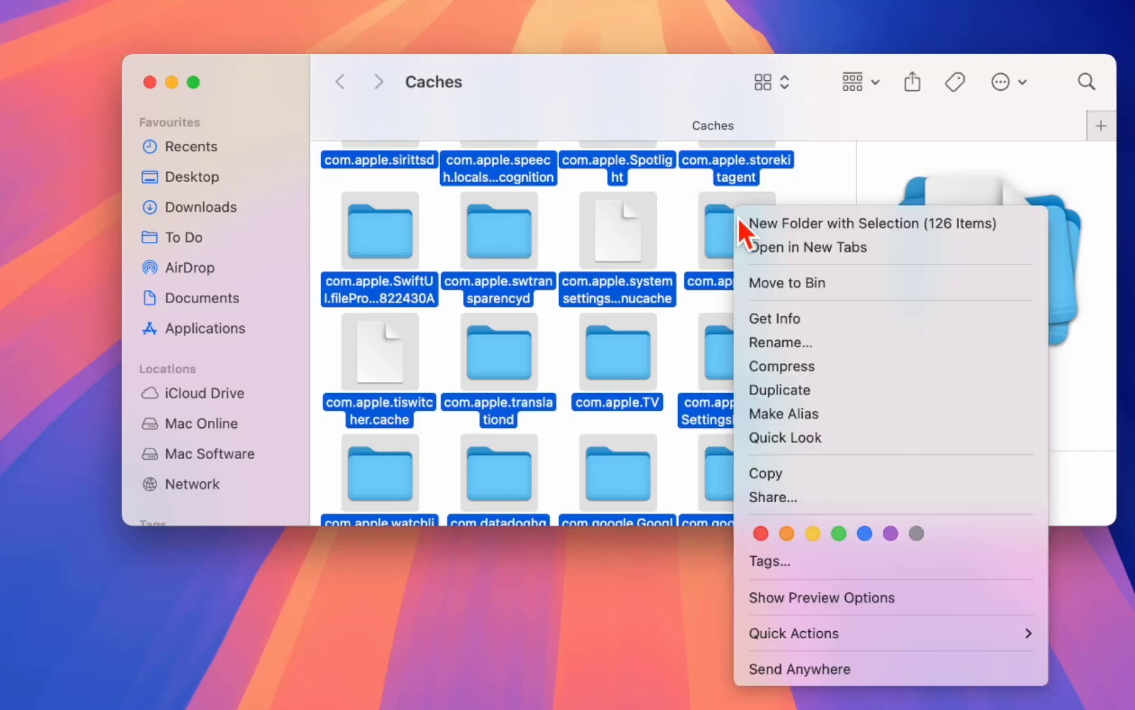
{"action": "left_click", "coordinate": [772, 280]}
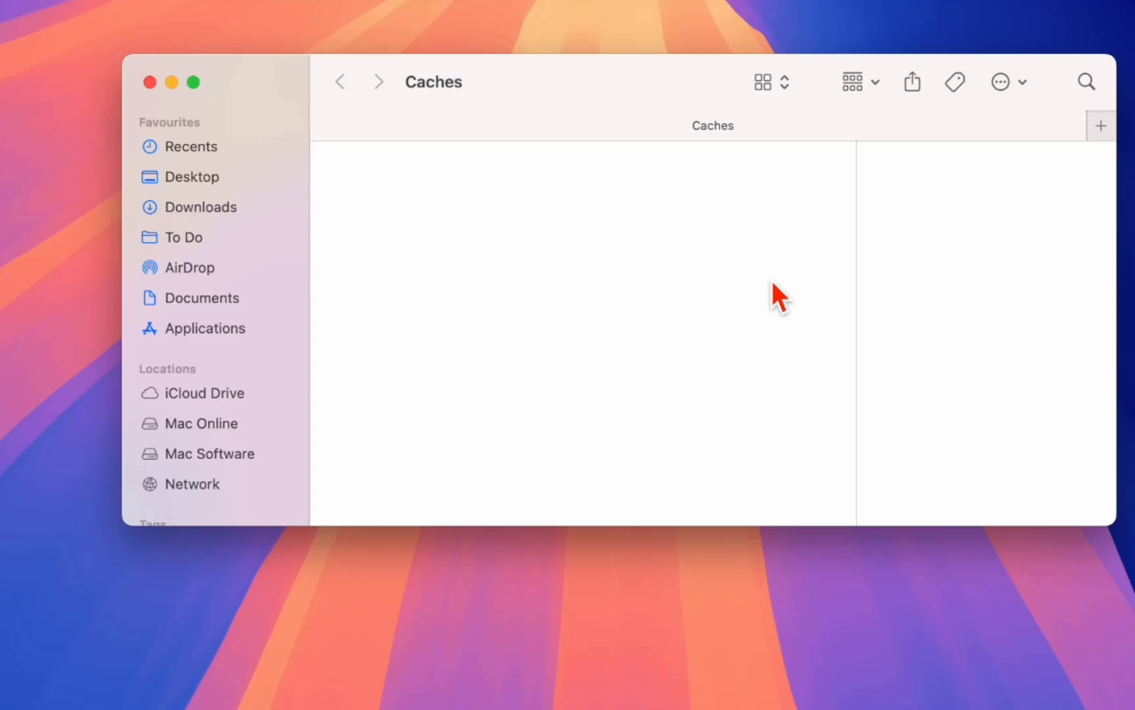
Close the emptied Caches window and remaining window, then launch System Settings from the Dock on General
{"action": "left_click", "coordinate": [154, 88]}
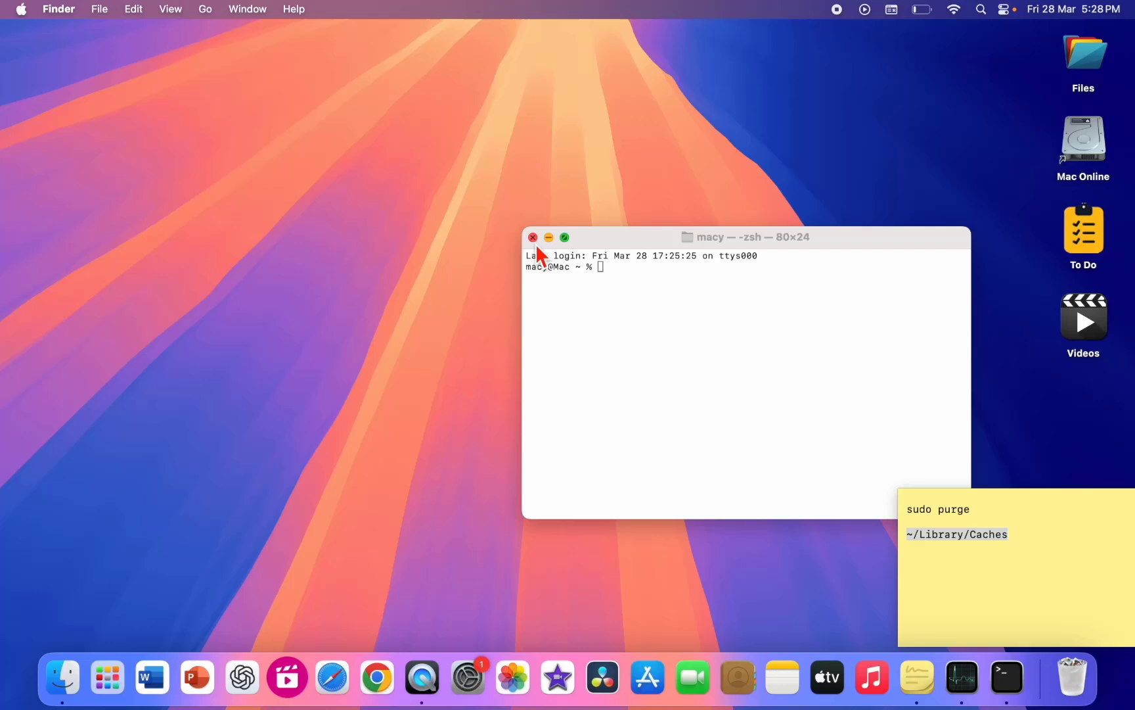
{"action": "key", "text": "cmd+w"}
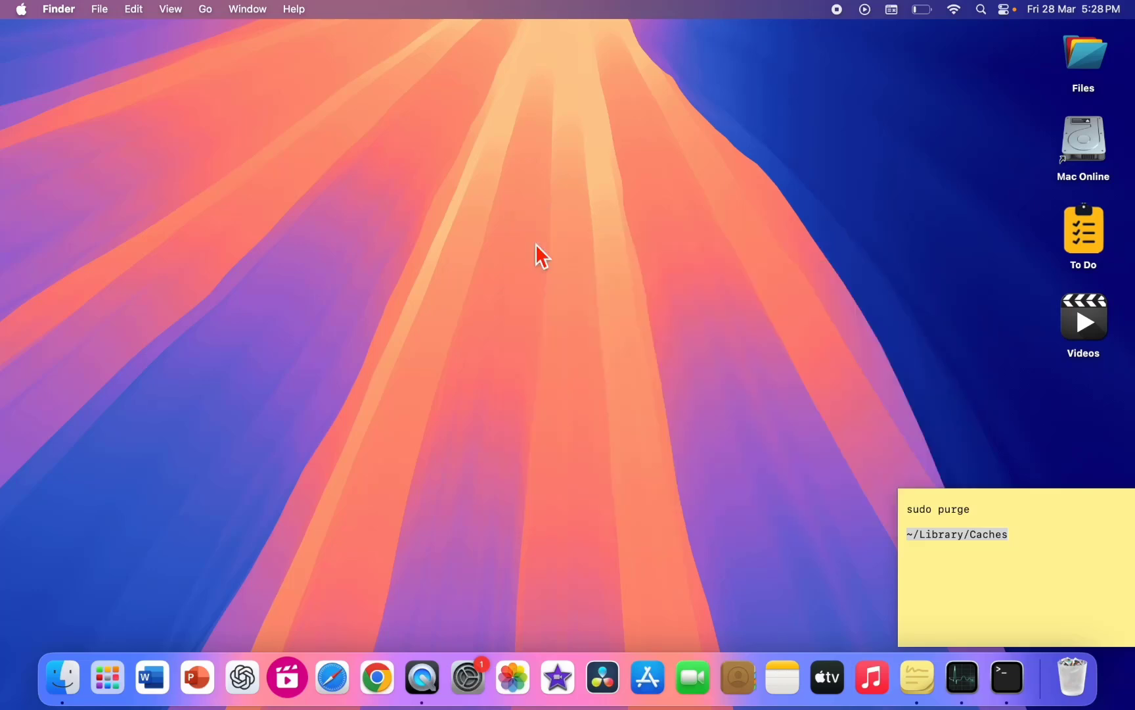
{"action": "left_click", "coordinate": [535, 244]}
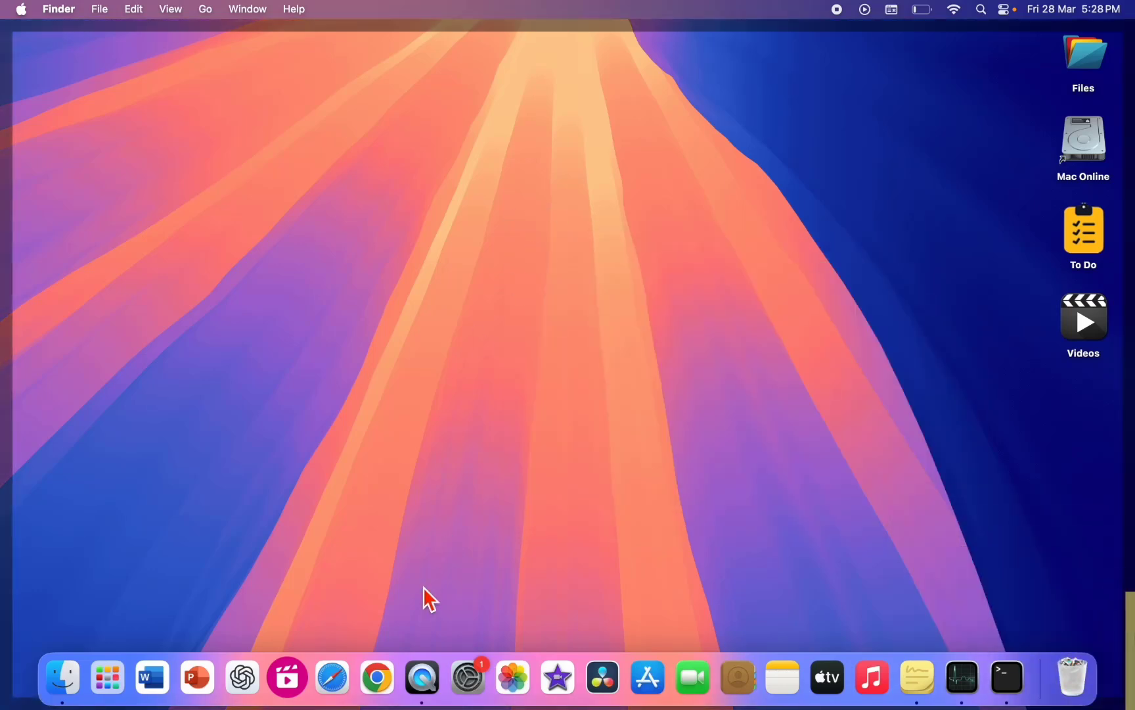
{"action": "left_click", "coordinate": [467, 677]}
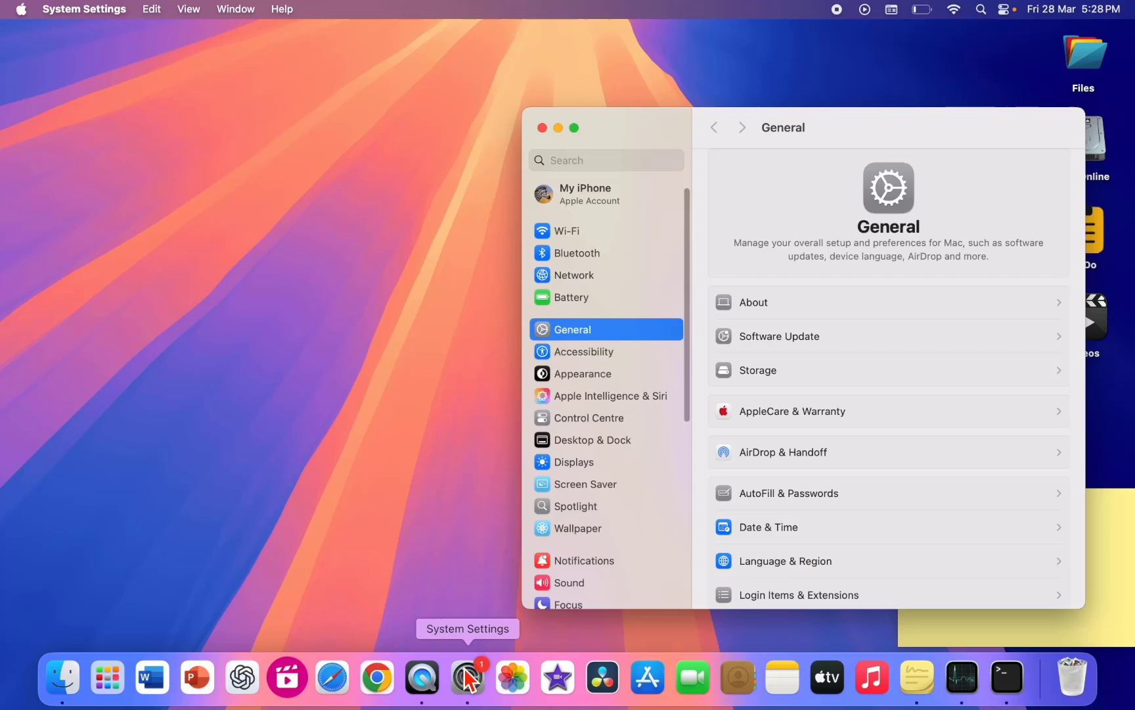
{"action": "left_click_drag", "start_coordinate": [689, 130], "coordinate": [534, 113]}
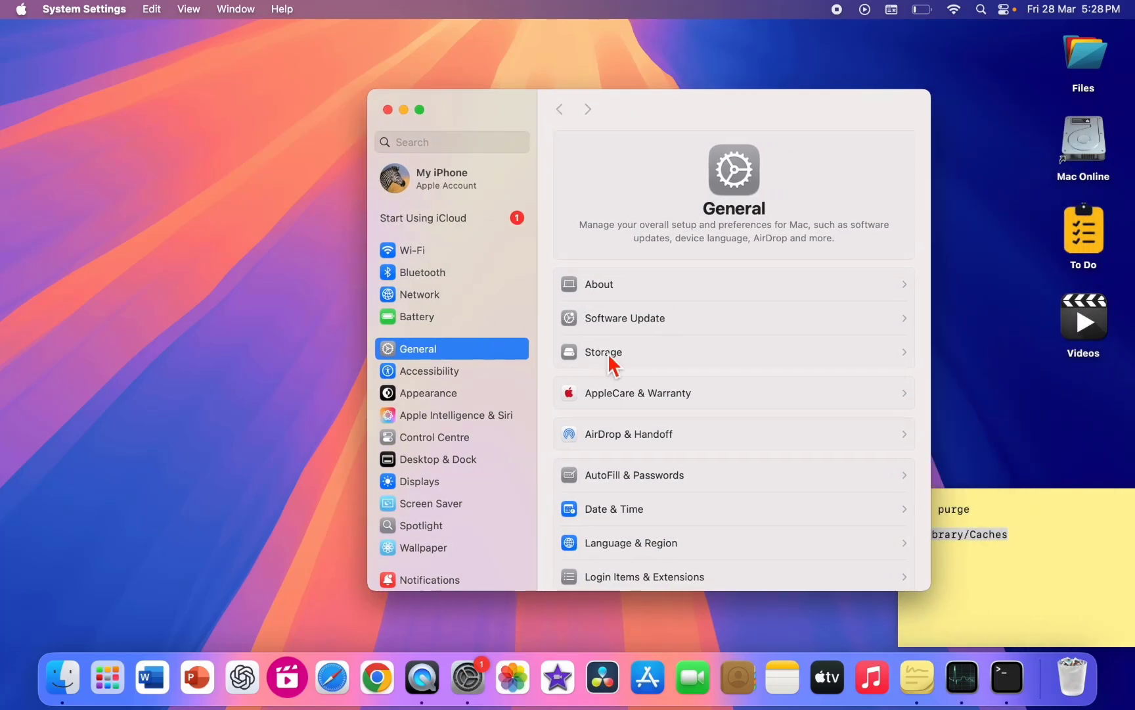
{"action": "scroll", "coordinate": [607, 353], "scroll_direction": "down", "scroll_amount": 5}
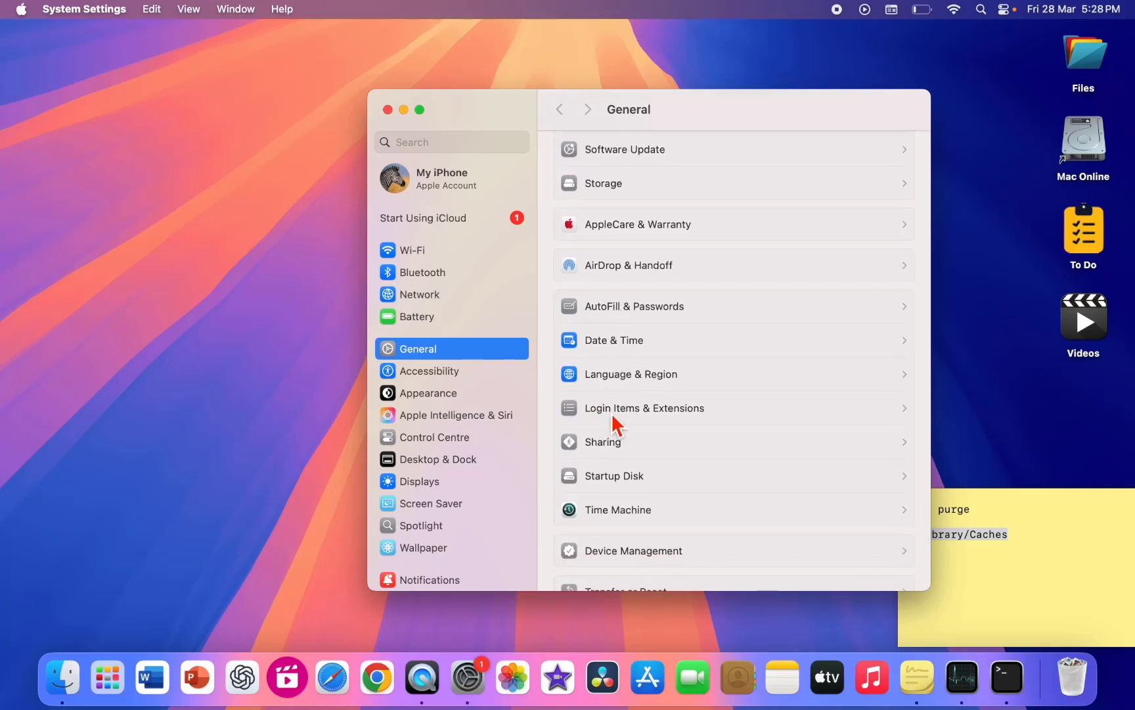
Open the Login Items & Extensions page in System Settings
{"action": "left_click", "coordinate": [609, 411]}
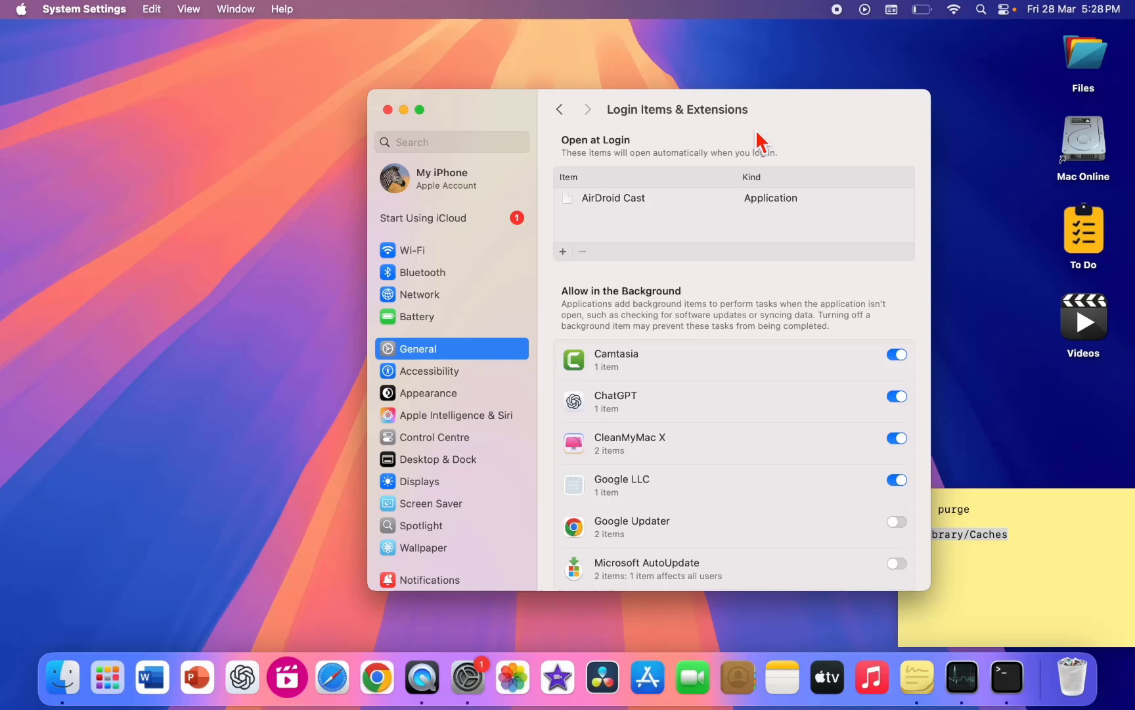
{"action": "left_click", "coordinate": [776, 105]}
{"action": "left_click_drag", "start_coordinate": [779, 118], "coordinate": [602, 78]}
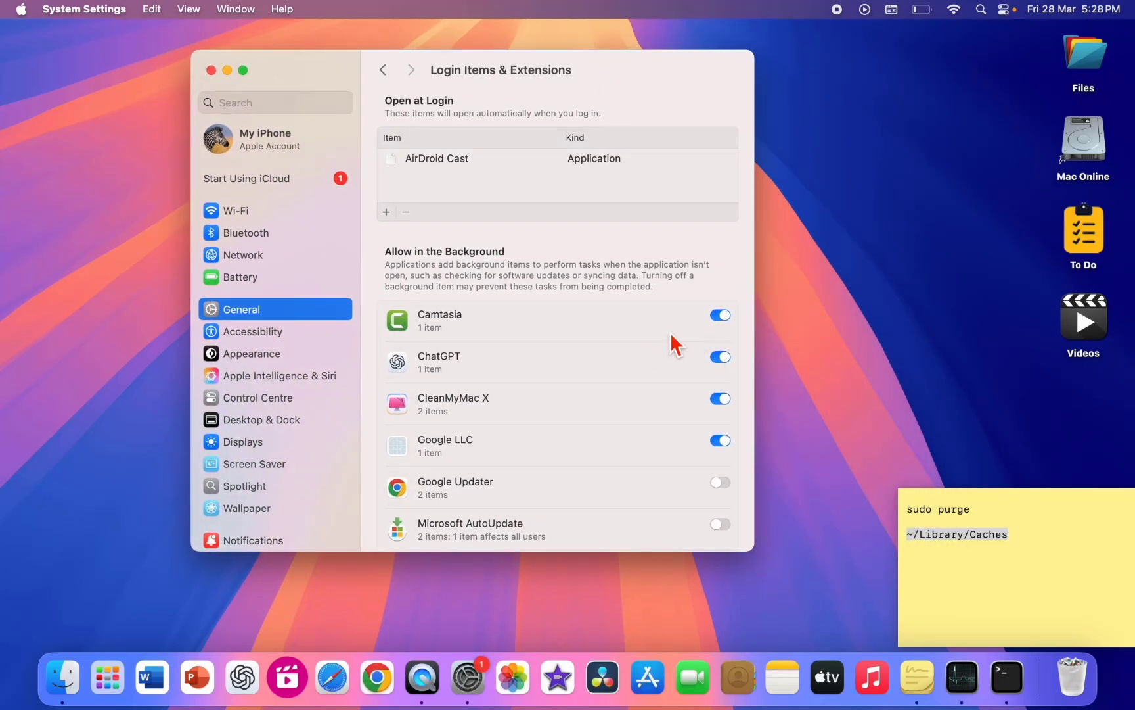
Turn off Allow in the Background for Camtasia, ChatGPT, CleanMyMac X, Google LLC and Send Anywhere
{"action": "left_click", "coordinate": [719, 316]}
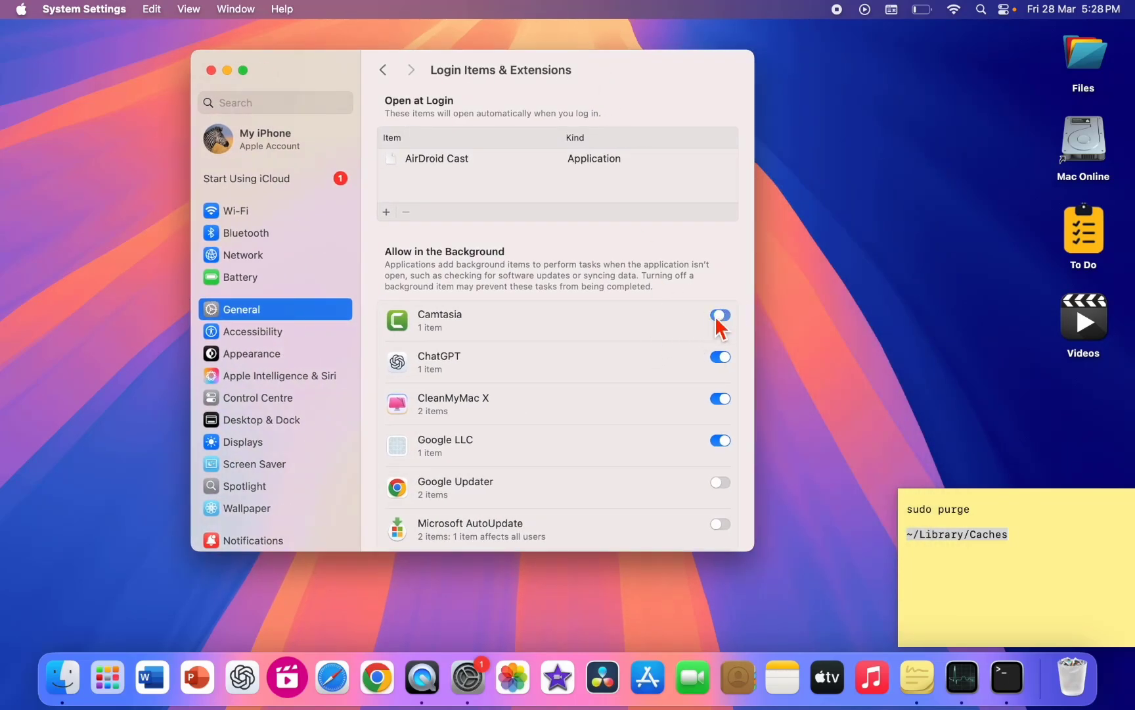
{"action": "left_click", "coordinate": [719, 358]}
{"action": "left_click", "coordinate": [719, 400]}
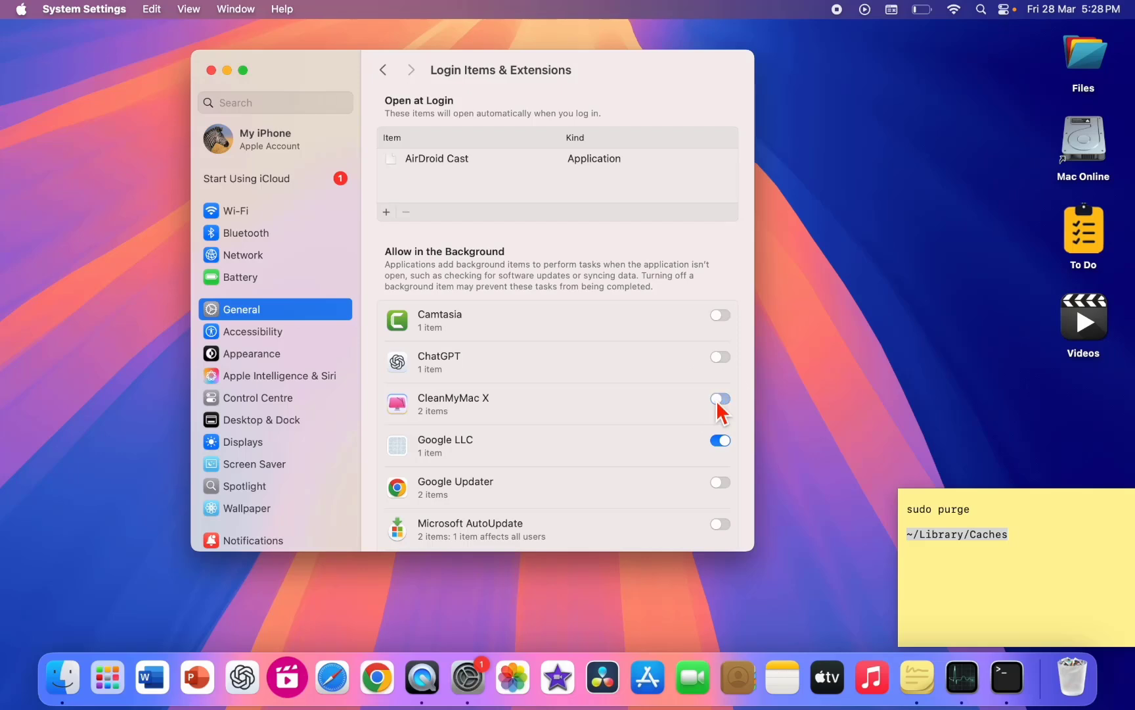
{"action": "left_click", "coordinate": [719, 443]}
{"action": "scroll", "coordinate": [642, 404], "scroll_direction": "down", "scroll_amount": 10}
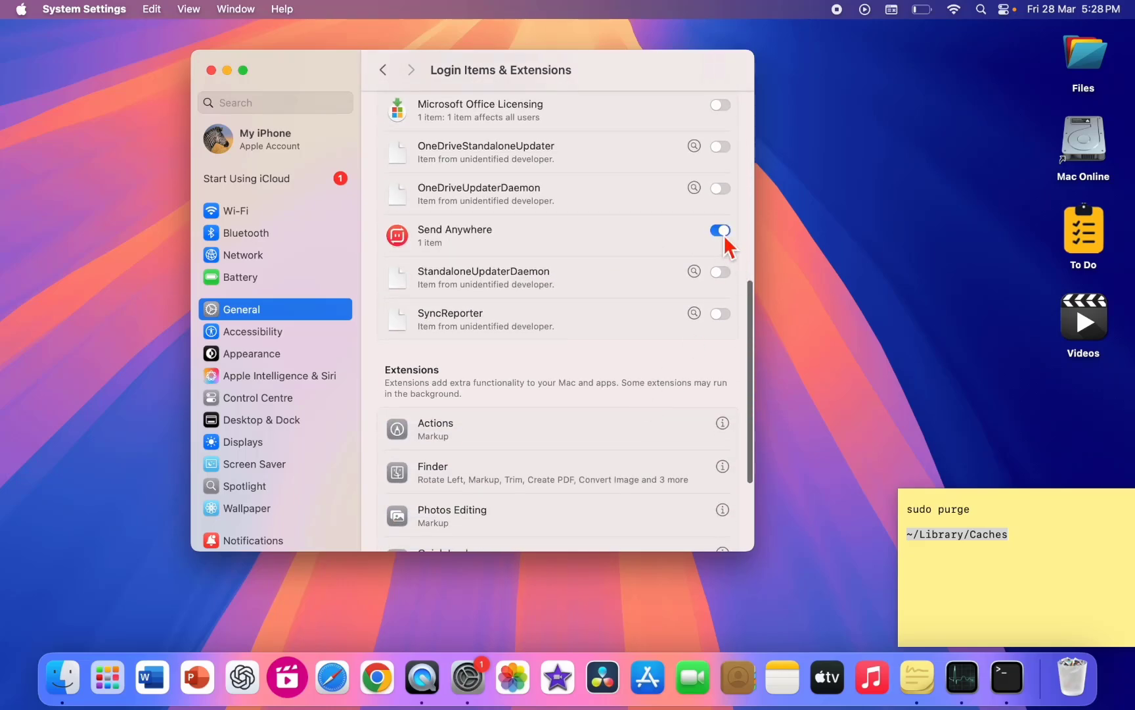
{"action": "left_click", "coordinate": [721, 231]}
{"action": "scroll", "coordinate": [623, 311], "scroll_direction": "down", "scroll_amount": 3}
{"action": "scroll", "coordinate": [622, 312], "scroll_direction": "up", "scroll_amount": 10}
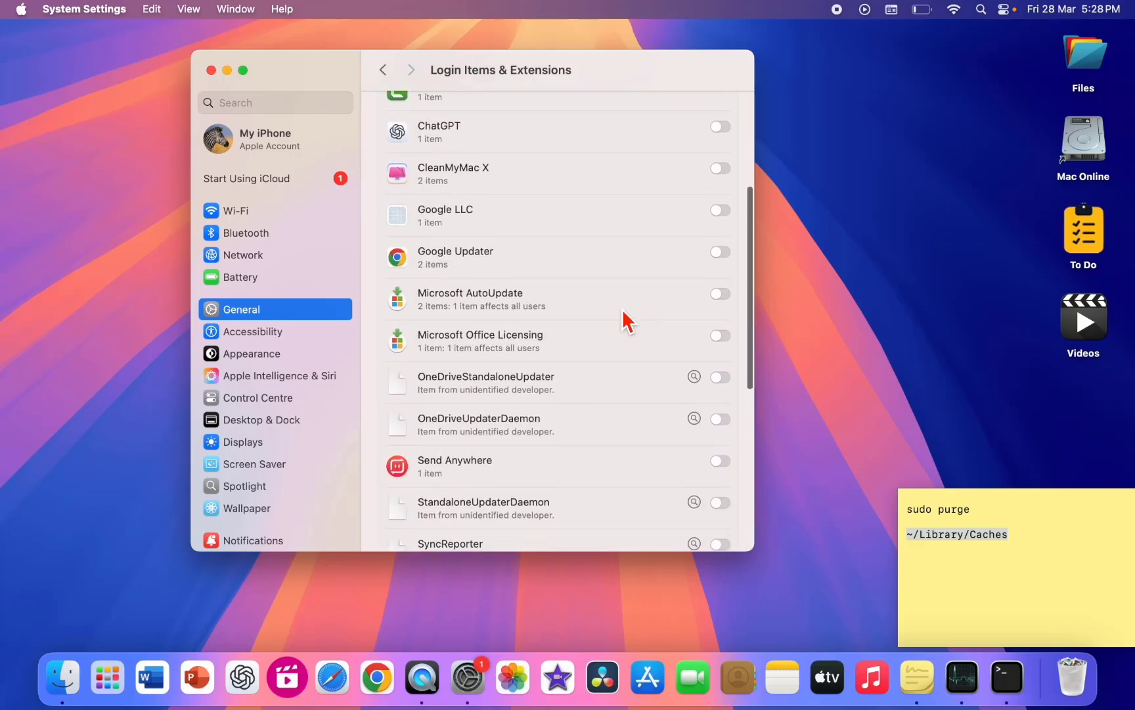
{"action": "scroll", "coordinate": [626, 322], "scroll_direction": "up", "scroll_amount": 2}
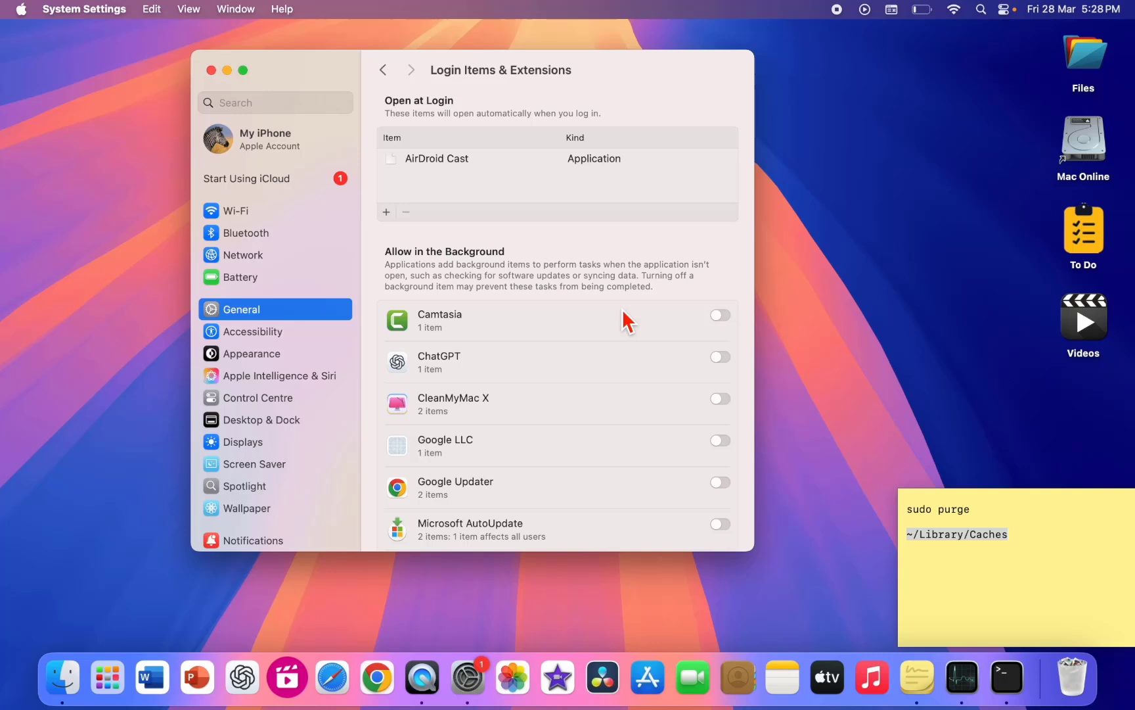
Close System Settings and reveal the bare desktop with its sticky note
{"action": "left_click", "coordinate": [211, 70]}
{"action": "left_click", "coordinate": [222, 137]}
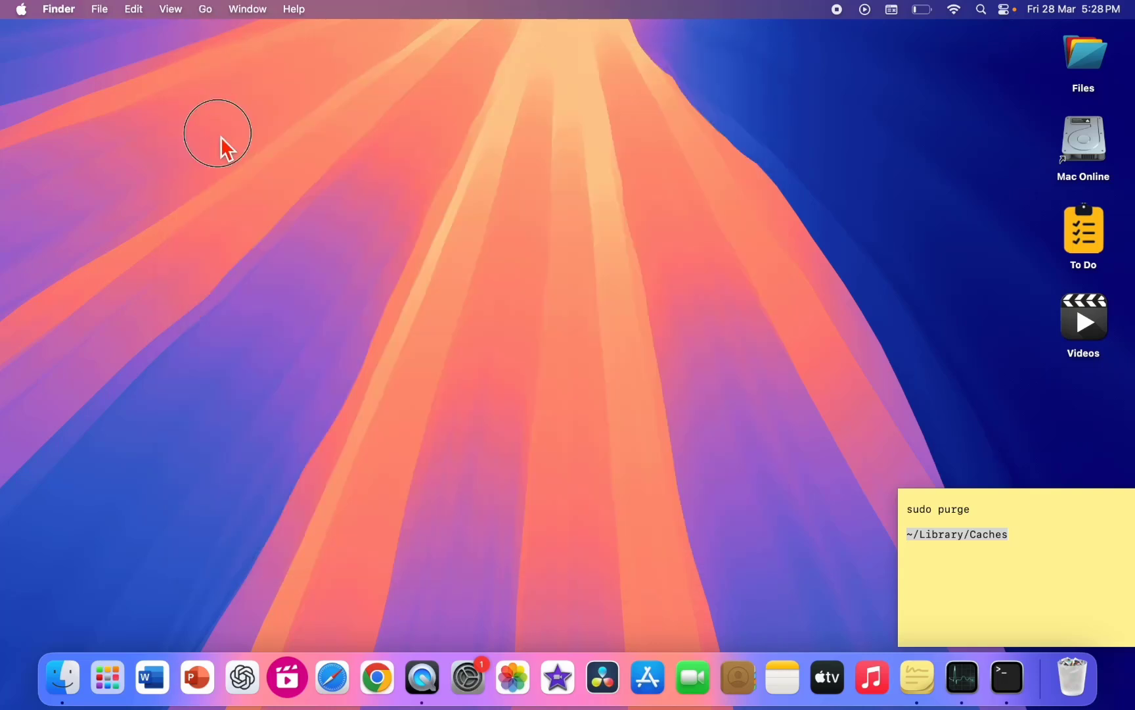